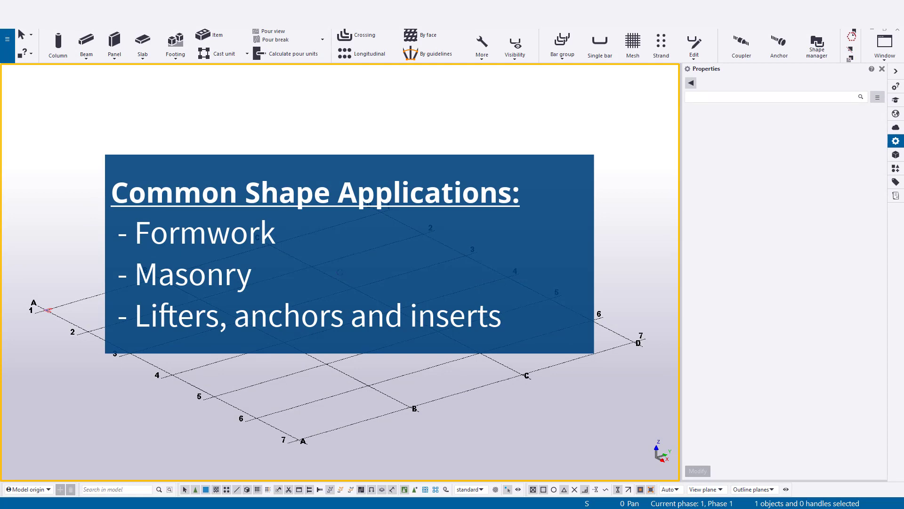
Open the Shape catalog from File > Catalogs, showing 2081 ungrouped shapes.
key(alt+f)
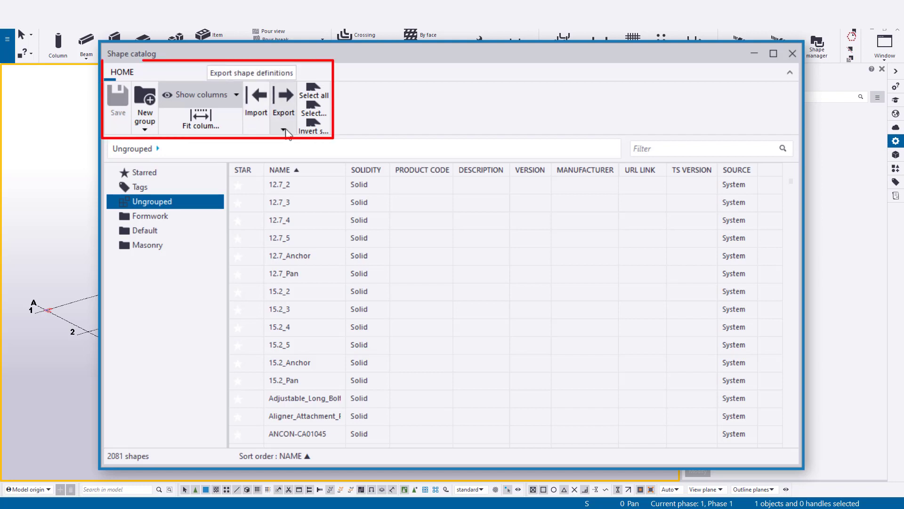
Check the Export options, then browse the Formwork, Default and Masonry groups' shapes.
click(283, 130)
click(286, 132)
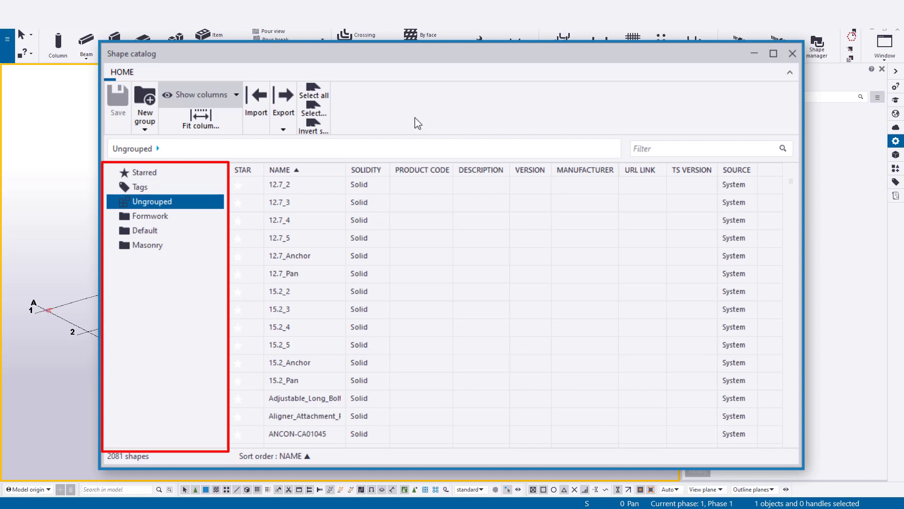
click(169, 215)
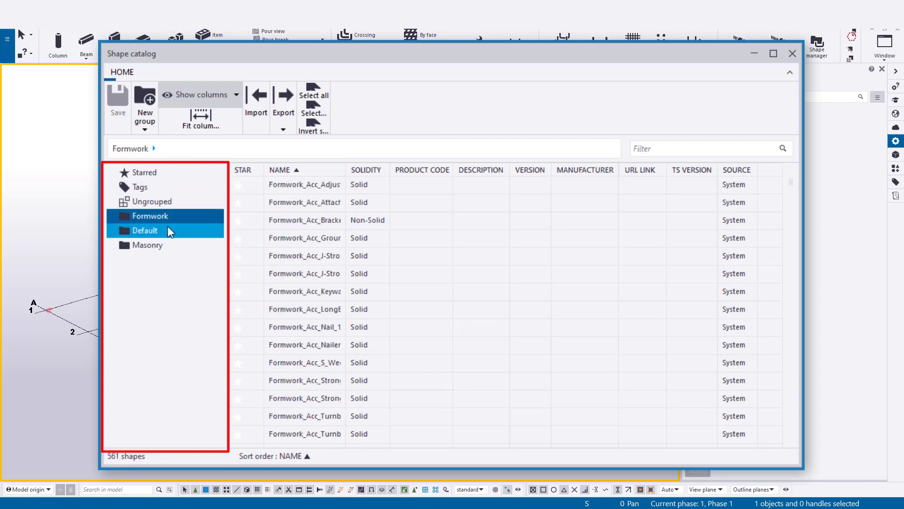
click(170, 231)
click(168, 249)
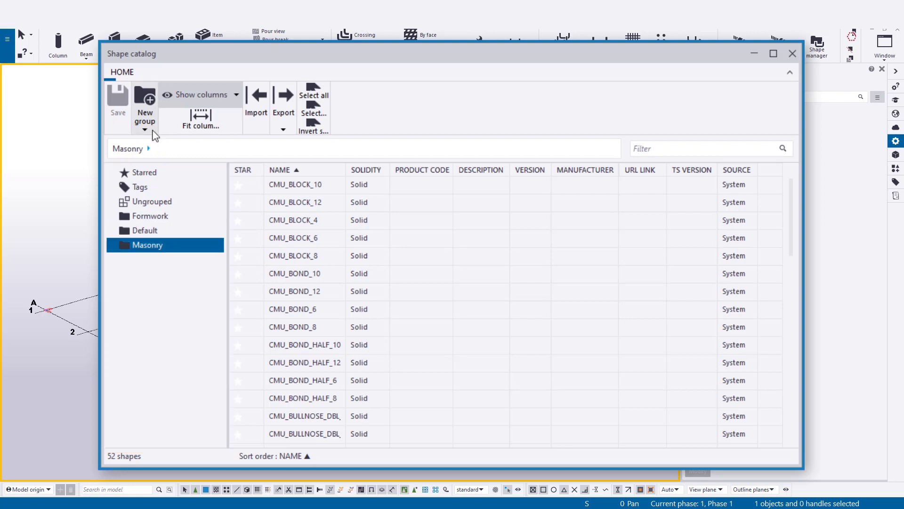
Create a Legacy subgroup under Masonry and move Masonry's 52 original shapes into it.
click(147, 113)
text(Legacy)
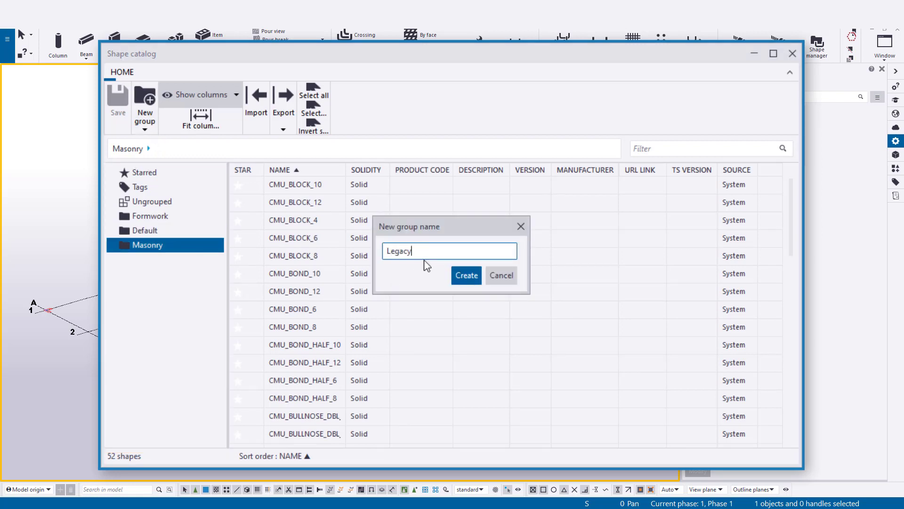
key(Return)
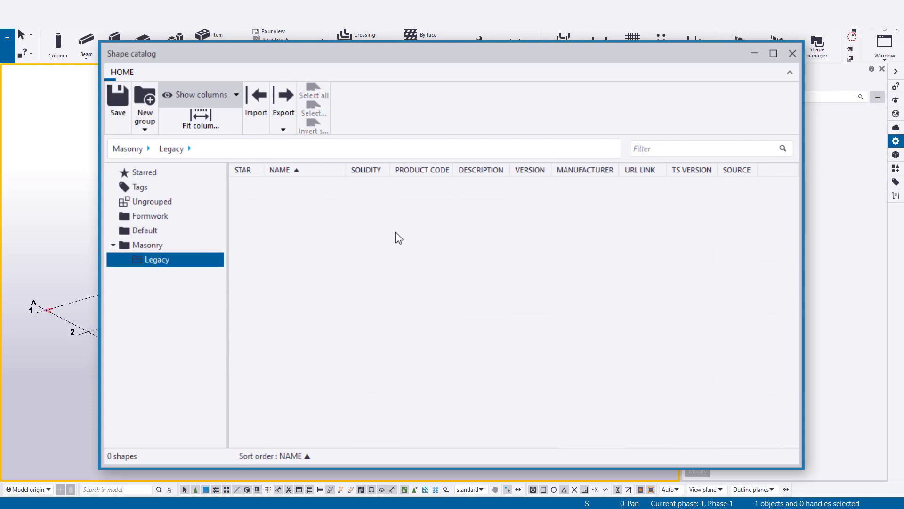
click(191, 245)
click(314, 96)
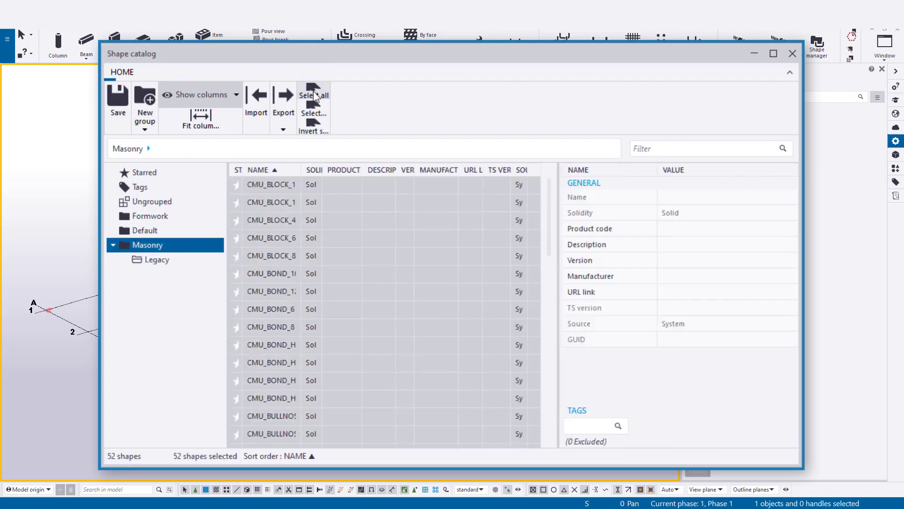
drag(376, 290, 163, 264)
click(161, 261)
click(153, 248)
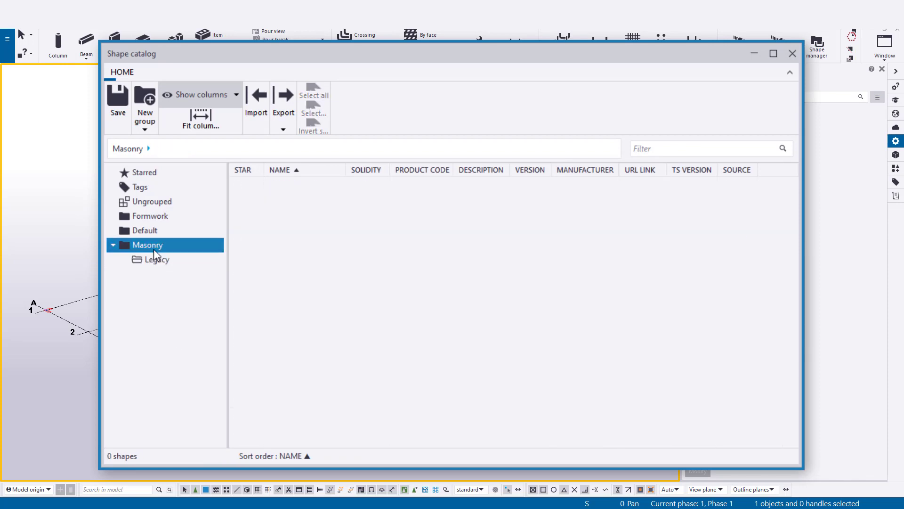
Filter Ungrouped by cmu- and move the 46 CMU- shapes into Masonry, then clear the filter.
click(146, 202)
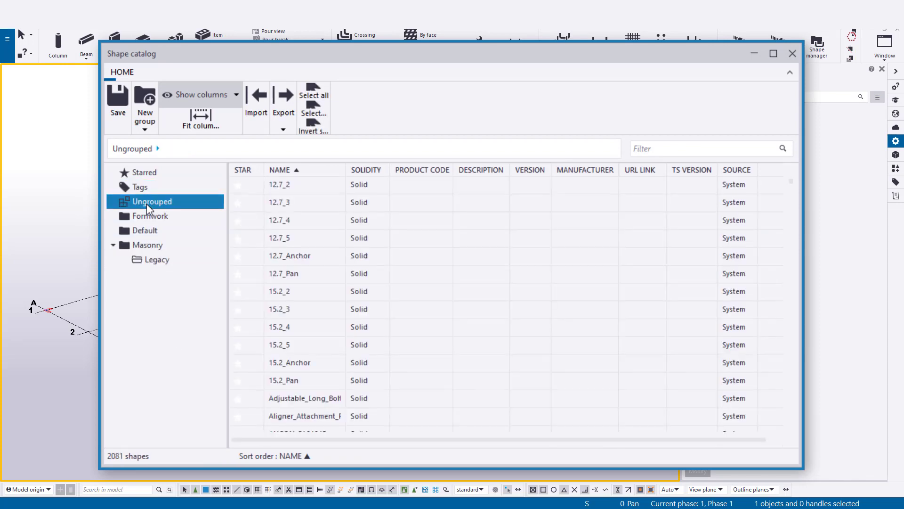
click(724, 149)
text(cmu-)
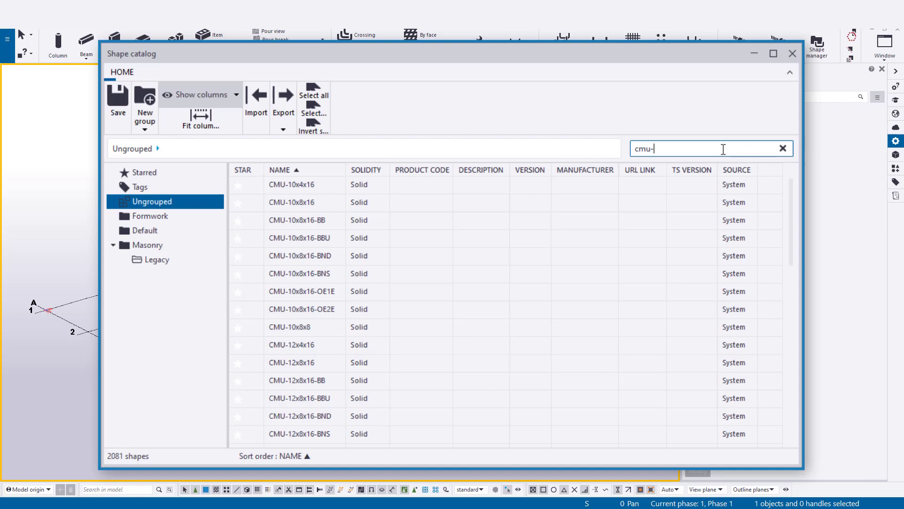
click(312, 92)
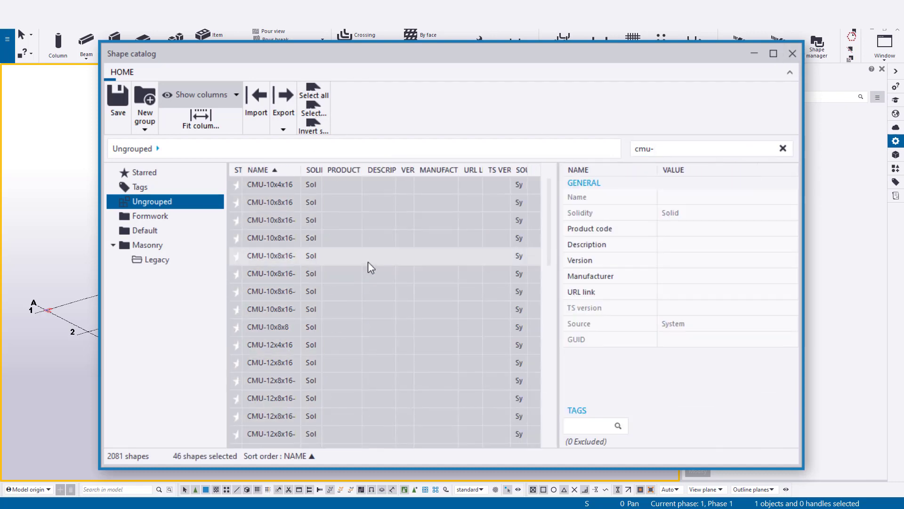
drag(342, 258, 147, 249)
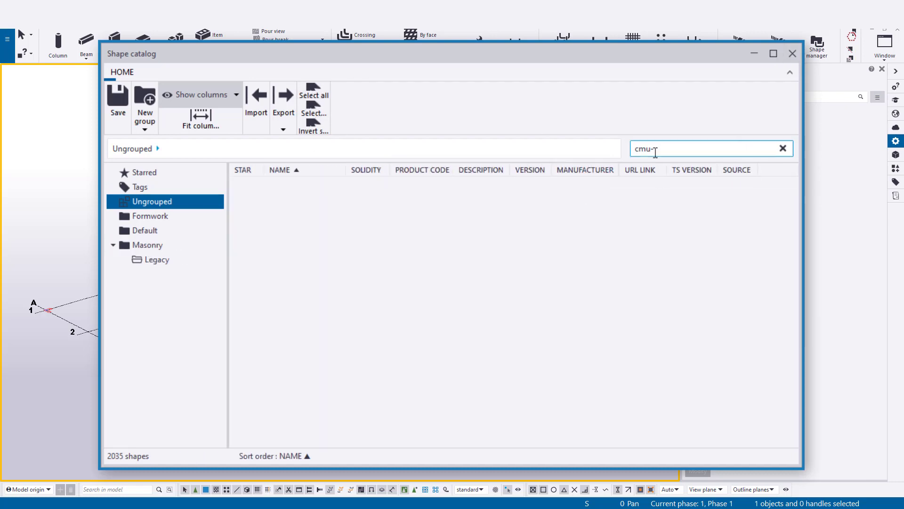
click(783, 148)
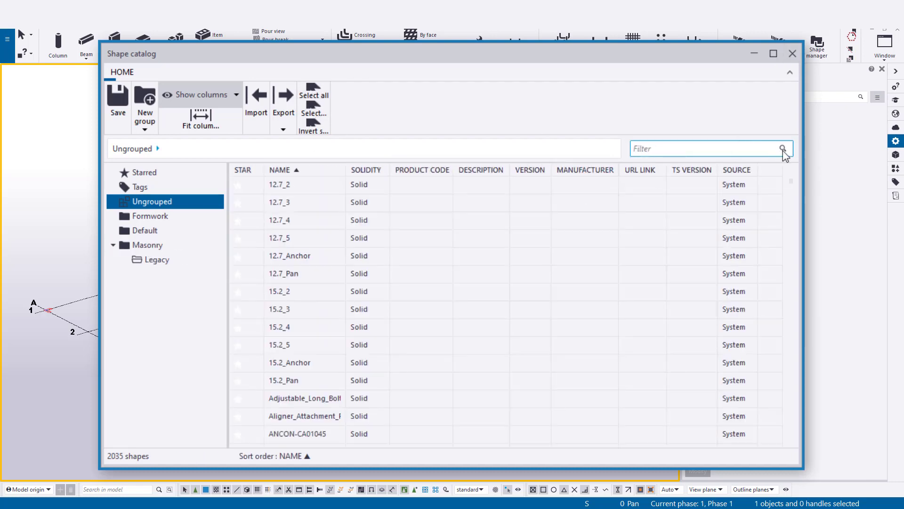
After checking Masonry and Legacy, add a PERI sub-group under Formwork.
click(157, 246)
click(173, 269)
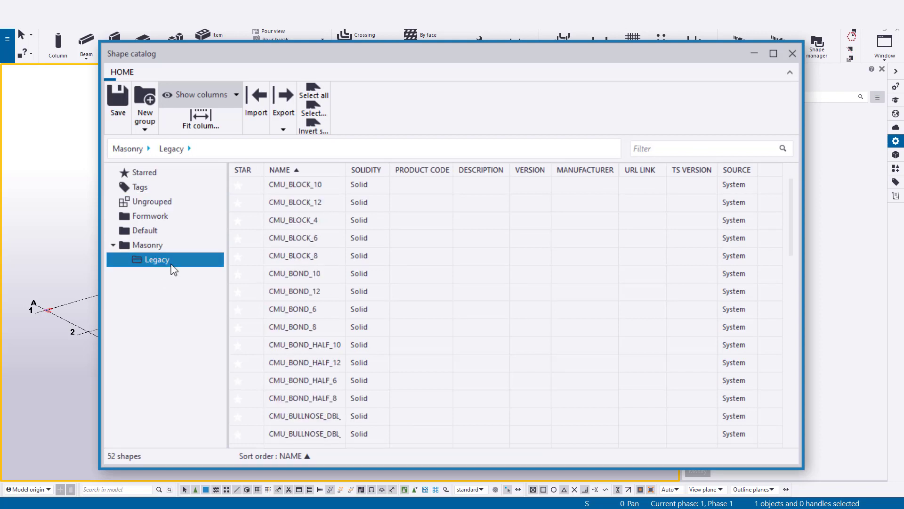
click(151, 215)
click(144, 130)
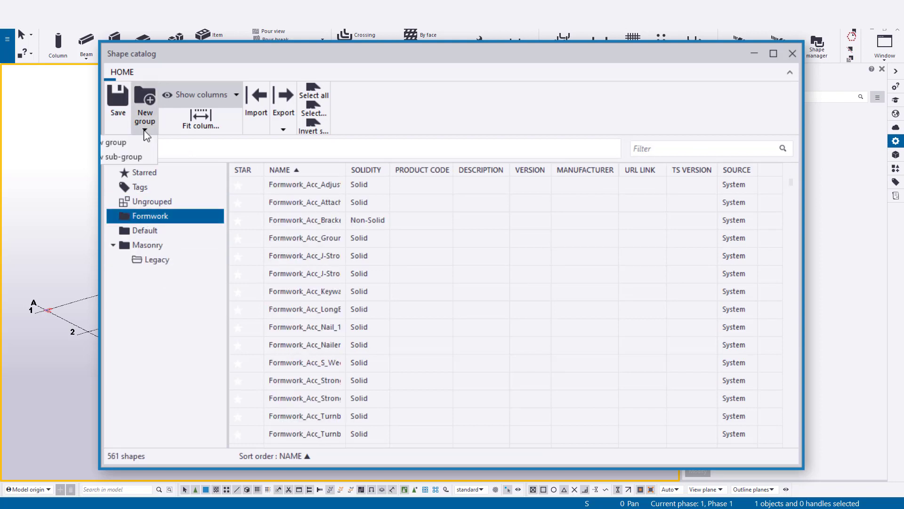
click(130, 159)
text(PERI)
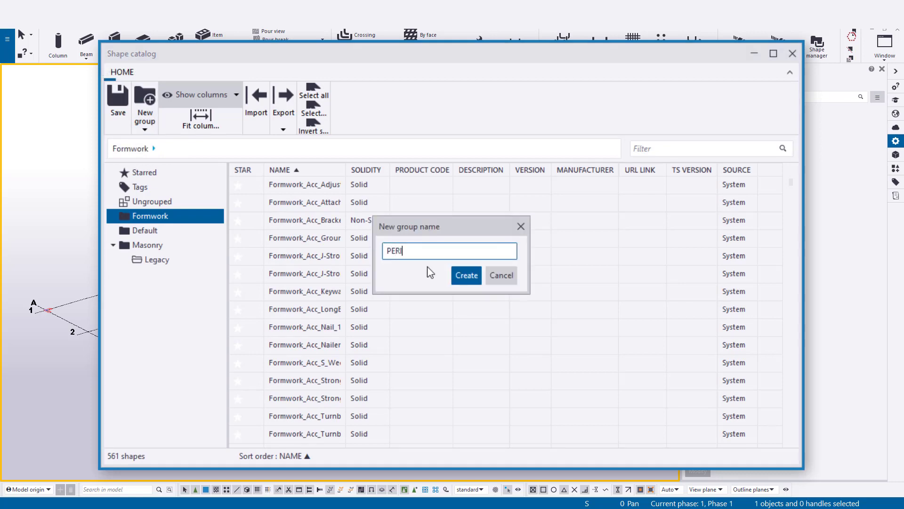
key(Return)
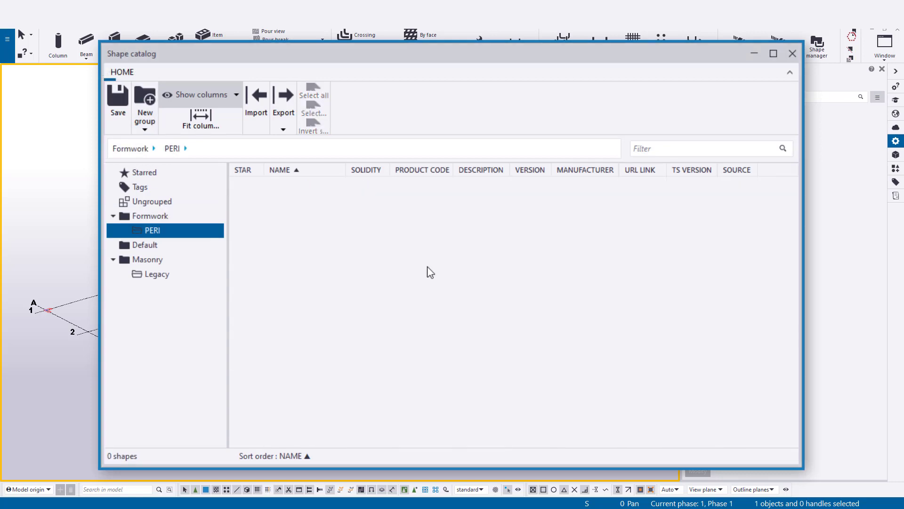
Filter Ungrouped by PERI and move all 1563 PERI shapes into the PERI subgroup.
click(161, 215)
click(162, 204)
click(660, 149)
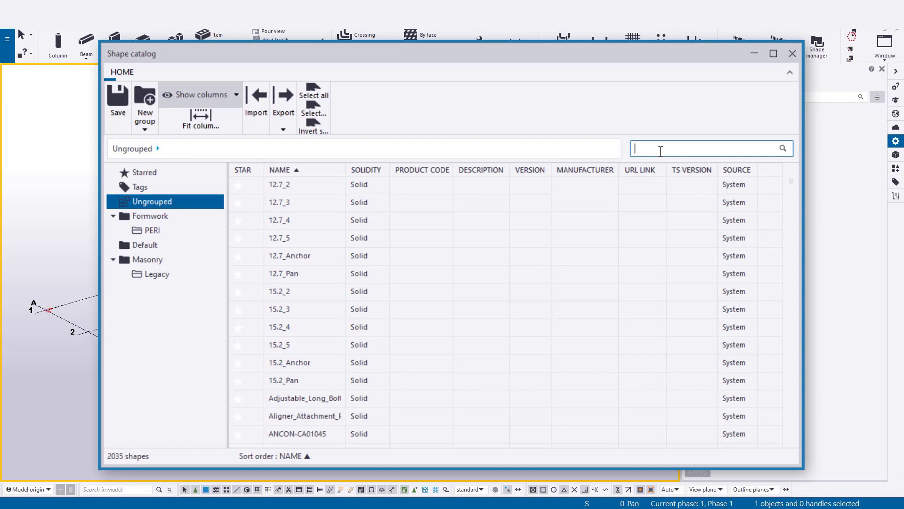
text(PERI)
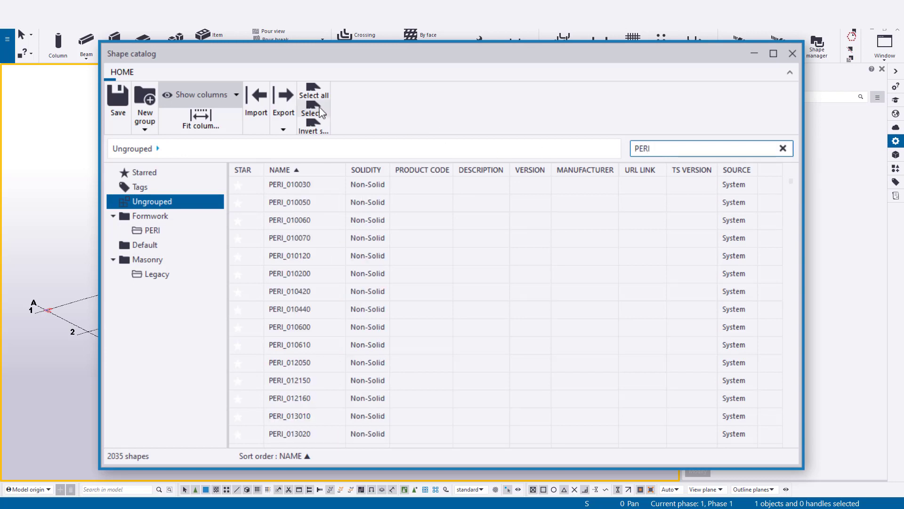
click(326, 115)
drag(339, 289, 154, 232)
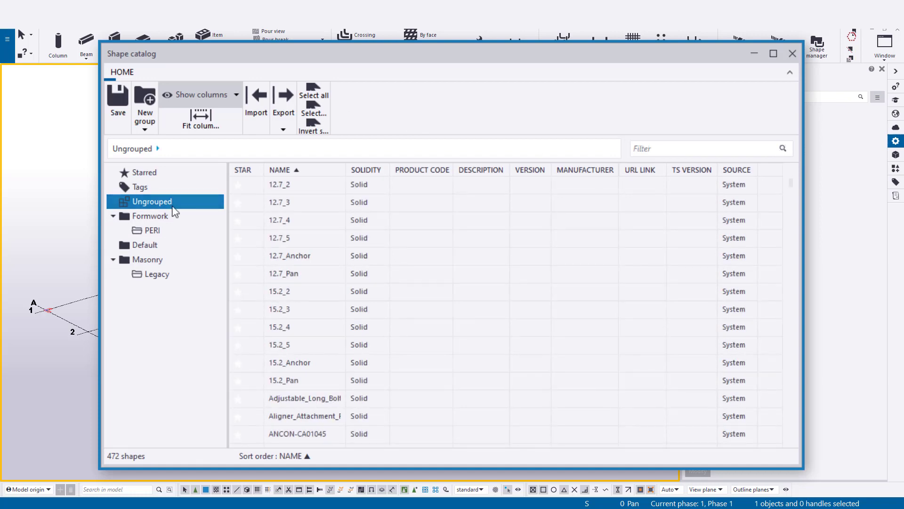
Give CMU-10x4x16 product code 10416 and description Regular.
click(171, 264)
click(315, 188)
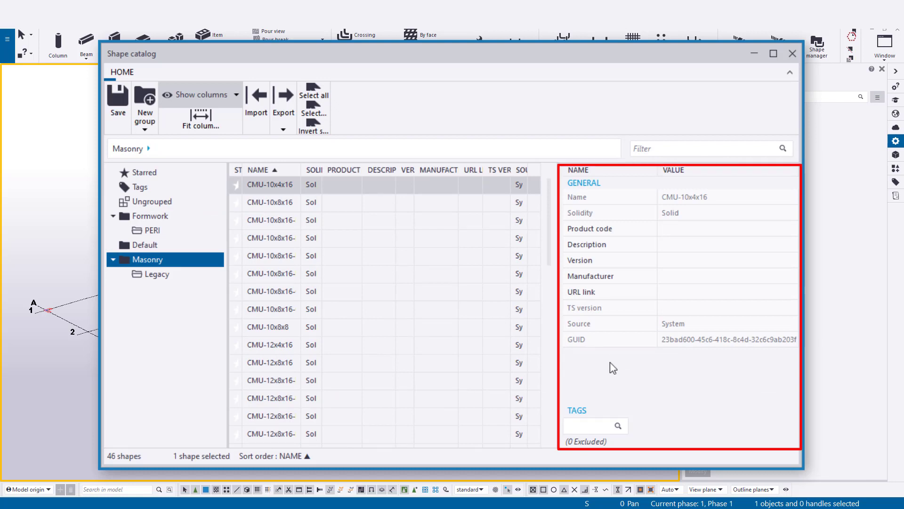
click(694, 229)
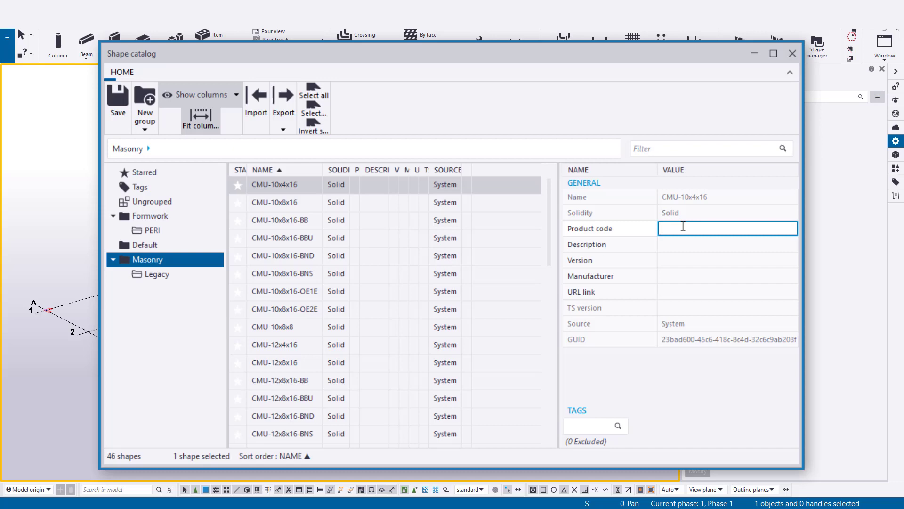
text(10416)
key(Return)
click(692, 245)
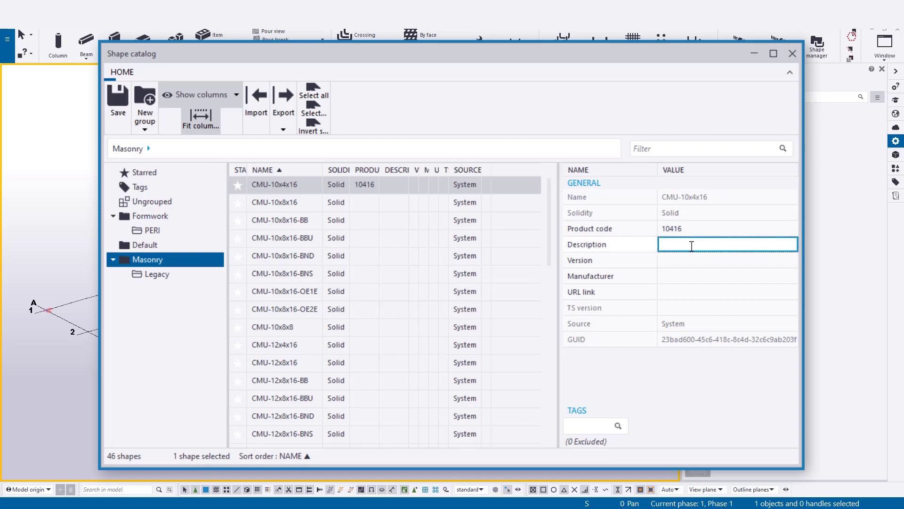
text(Regular)
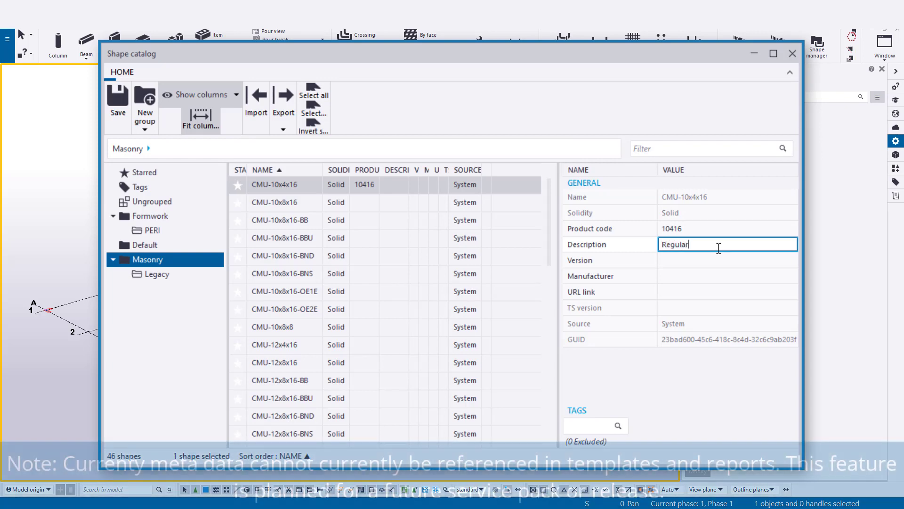
key(Return)
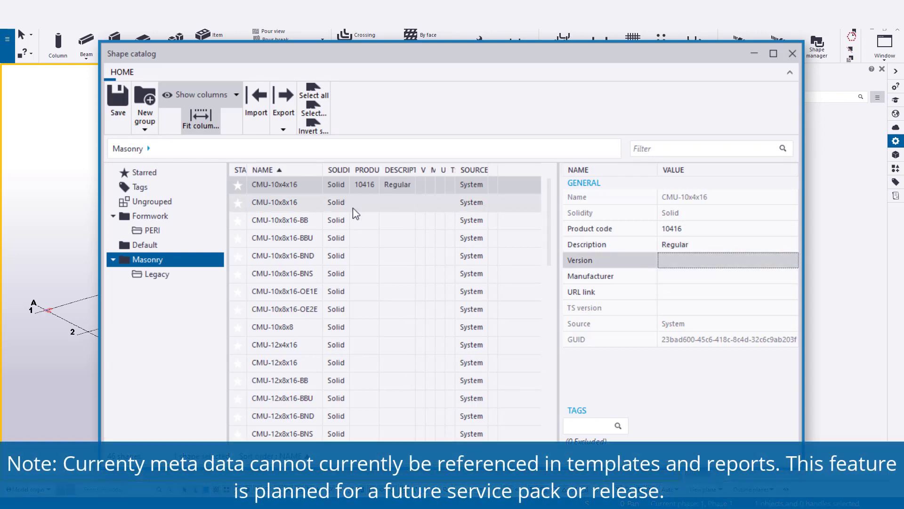
Give CMU-10x8x16-BB product code 10816 and description Bond.
click(418, 220)
click(687, 229)
text(10816)
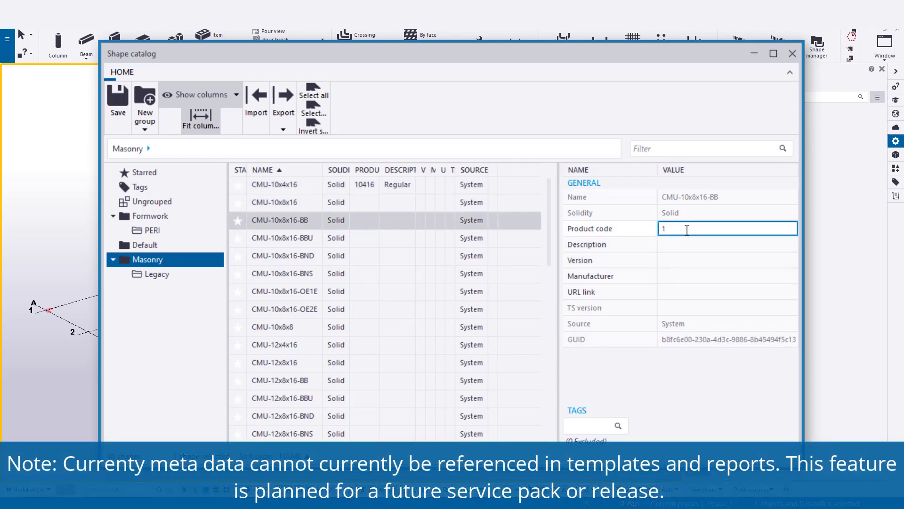
click(689, 246)
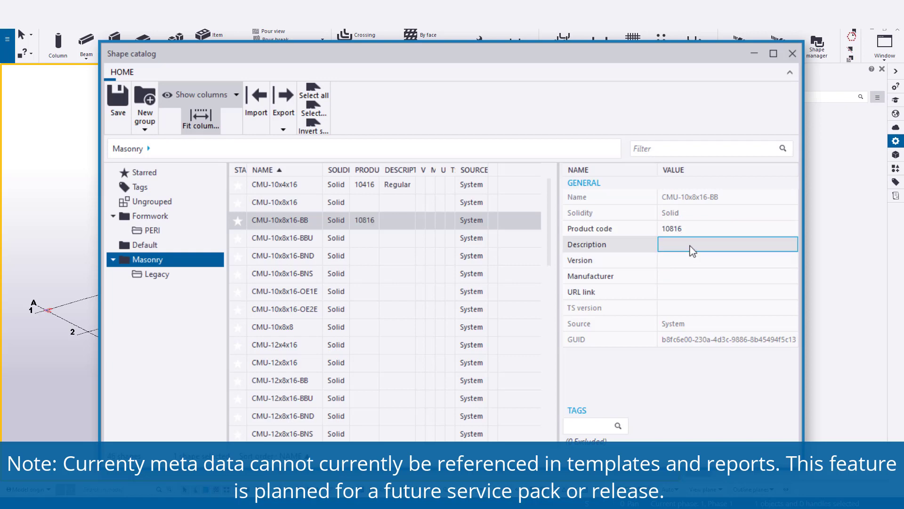
text(Bond)
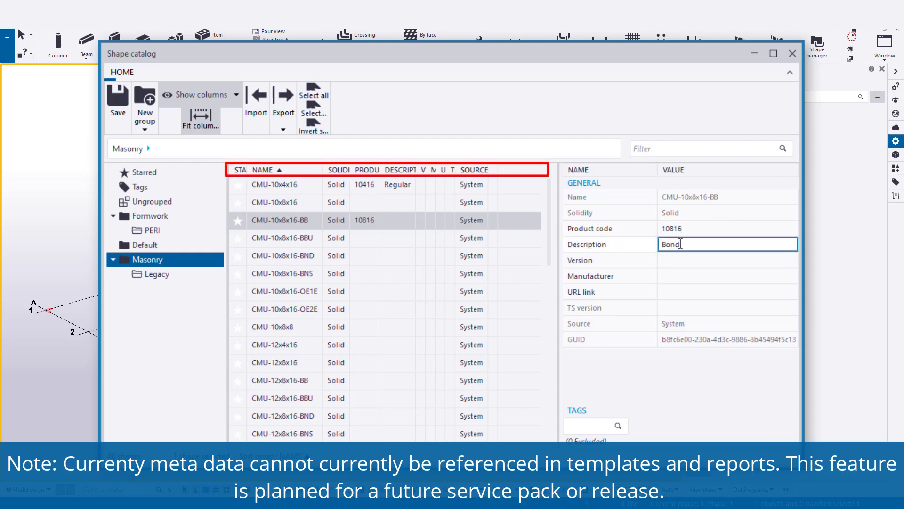
key(Return)
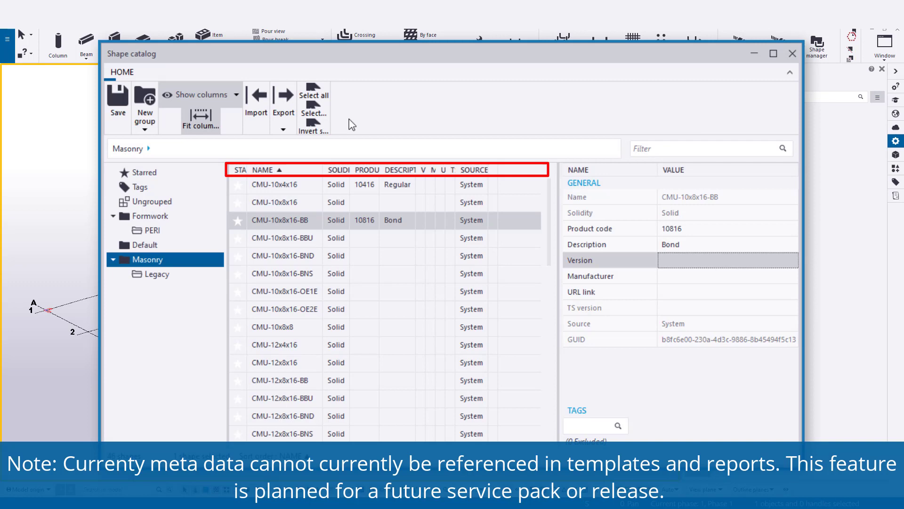
click(285, 188)
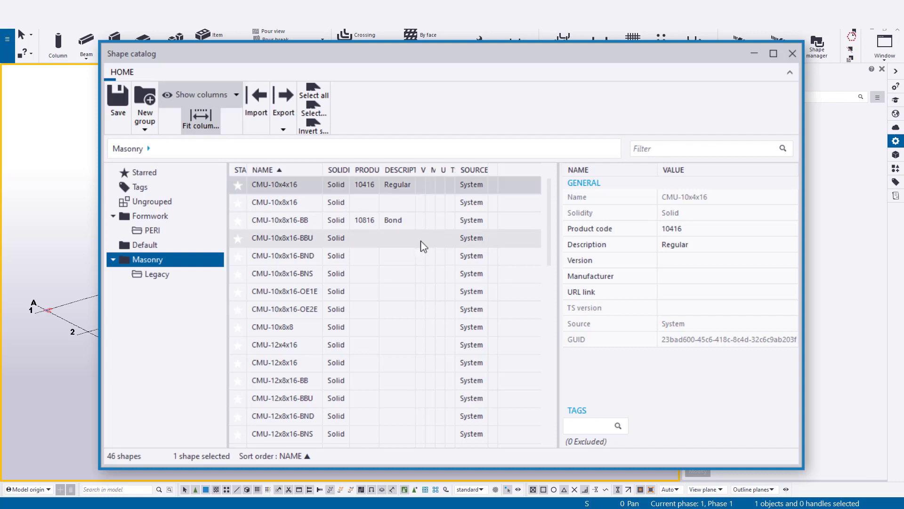
Tag the nine CMU-10 shapes with 10" Units.
shift+click(303, 333)
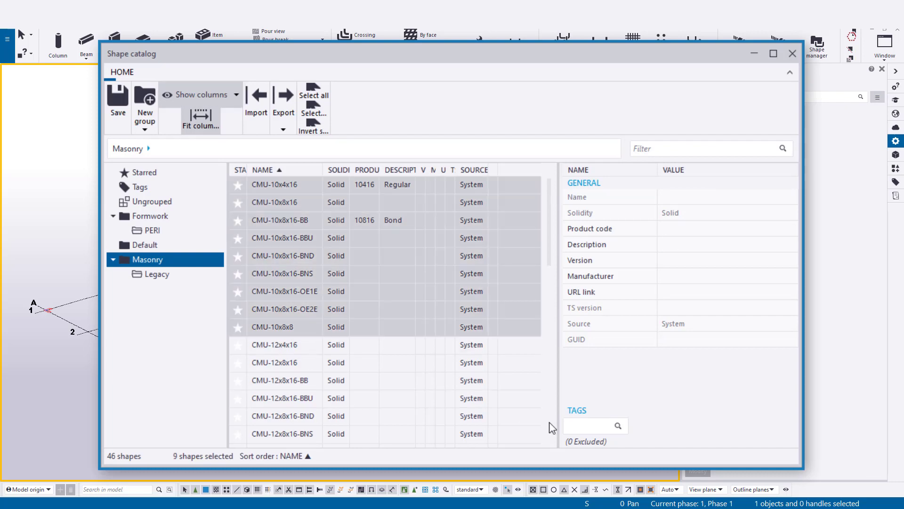
click(591, 427)
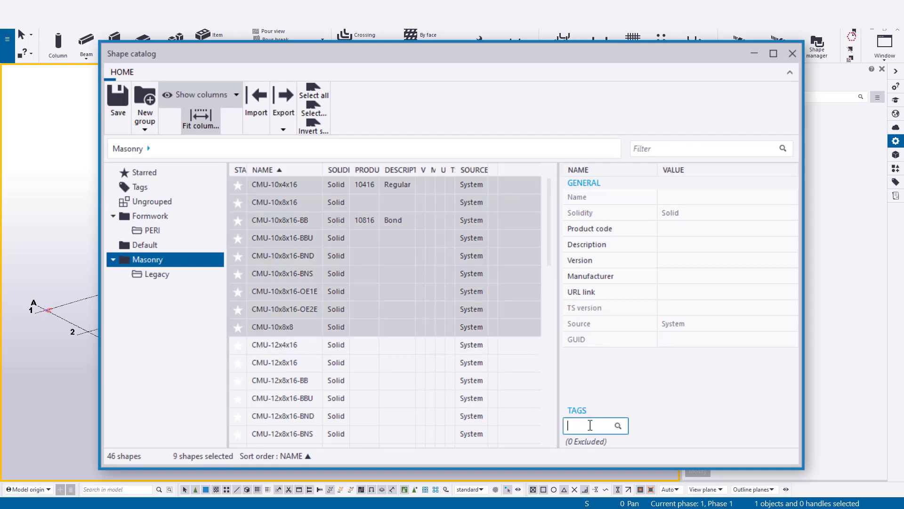
text(10" Units)
key(Return)
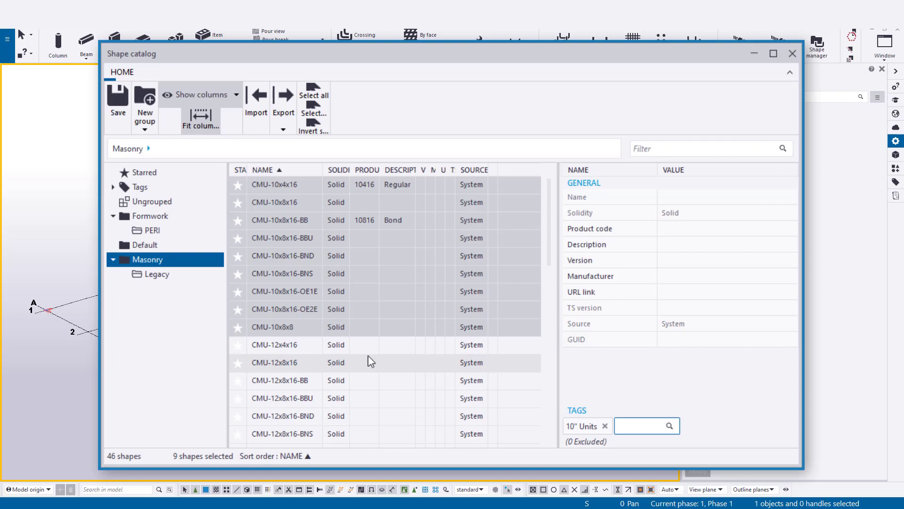
Check the 10" Units entry under Tags, then select Masonry's nine CMU-12 shapes.
click(153, 188)
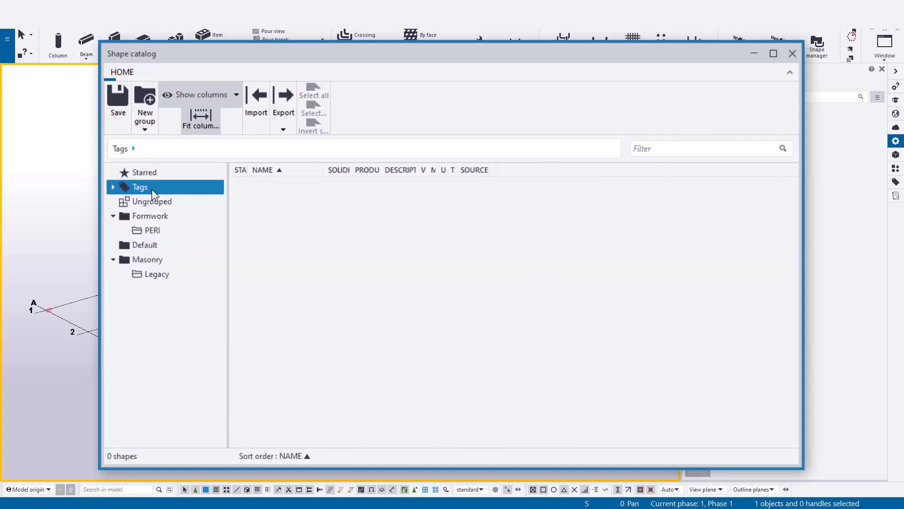
click(113, 186)
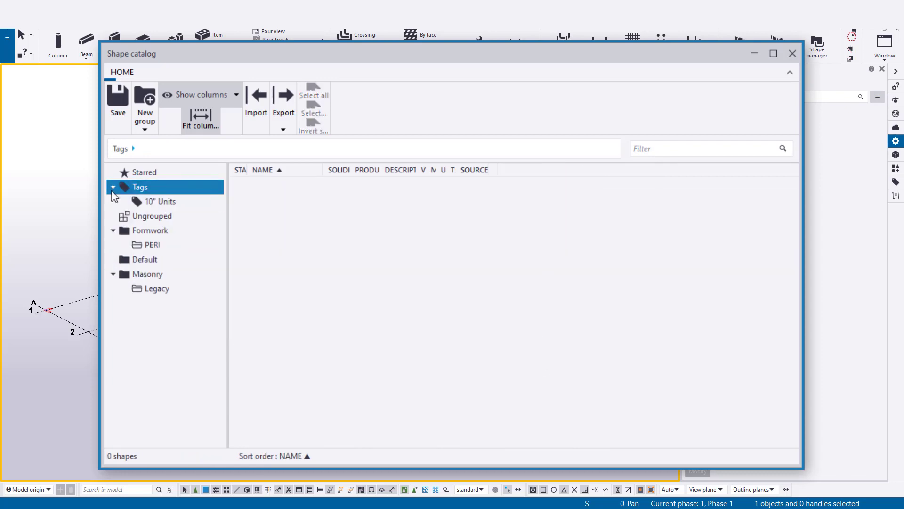
click(187, 202)
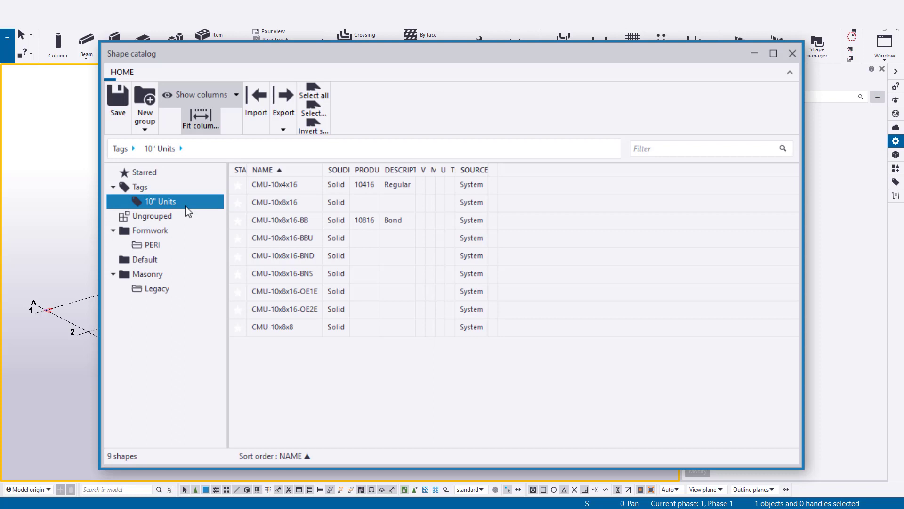
click(156, 275)
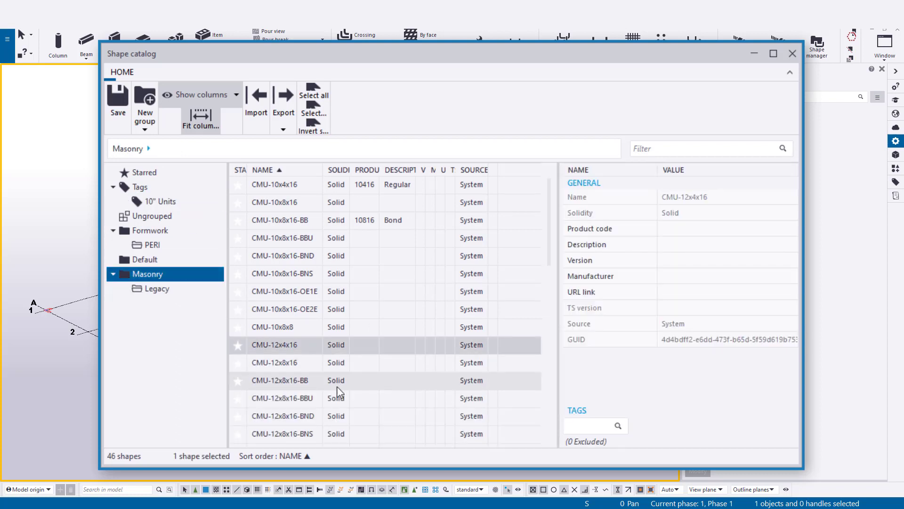
scroll(338, 392, down, 3)
shift+click(299, 330)
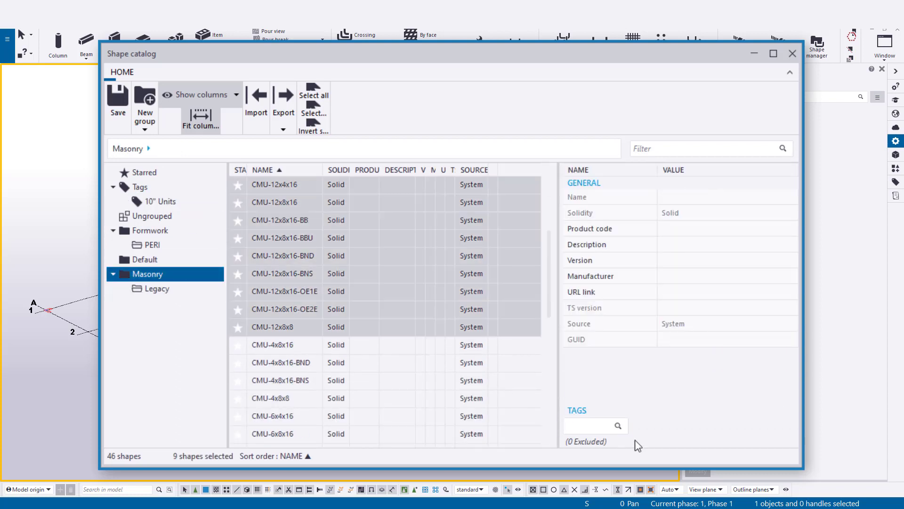
scroll(243, 235, down, 5)
Star CMU-8x8x16 and CMU-8x8x16-BB and confirm they are the only Starred shapes.
click(240, 238)
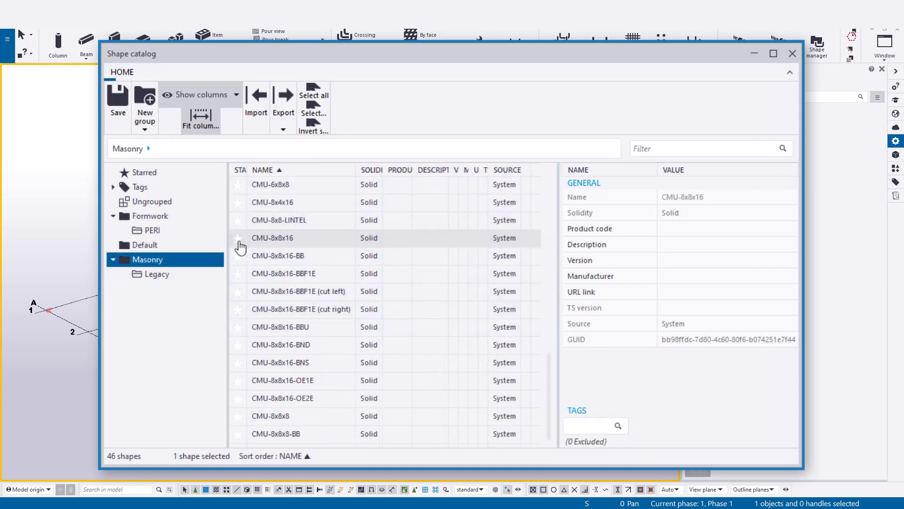
click(238, 239)
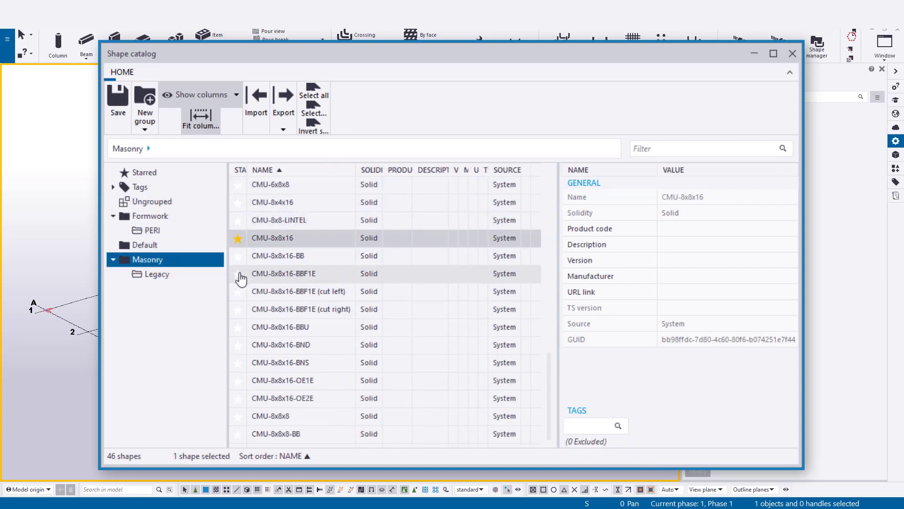
click(238, 256)
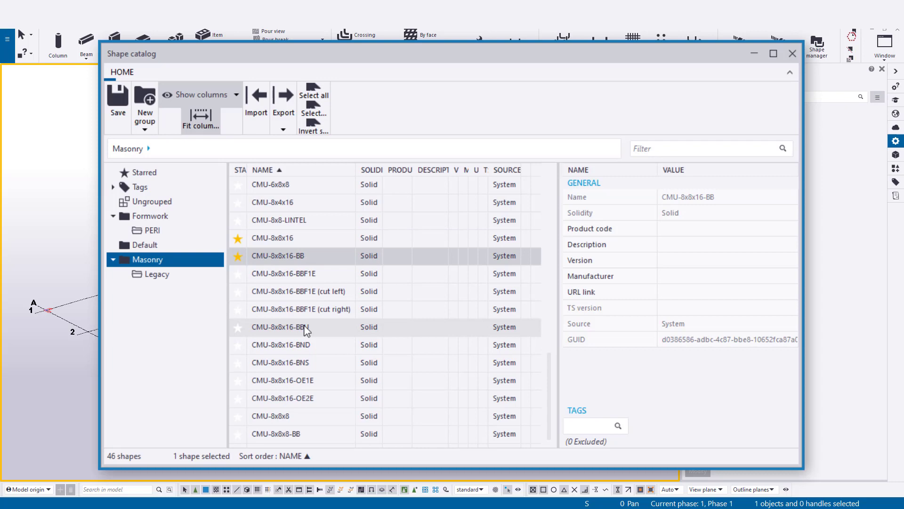
click(181, 178)
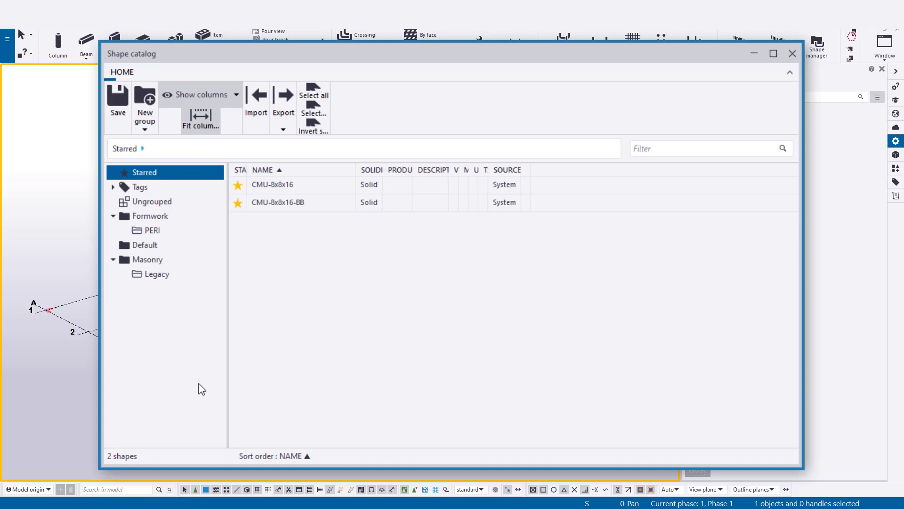
Browse Ungrouped, collapse Formwork and Masonry, and save the shape catalog.
click(192, 202)
click(114, 215)
click(113, 246)
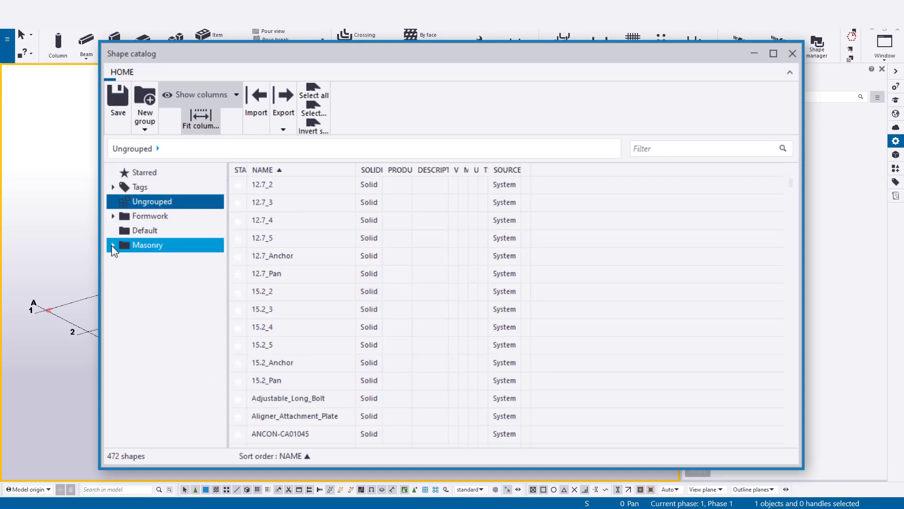
click(120, 99)
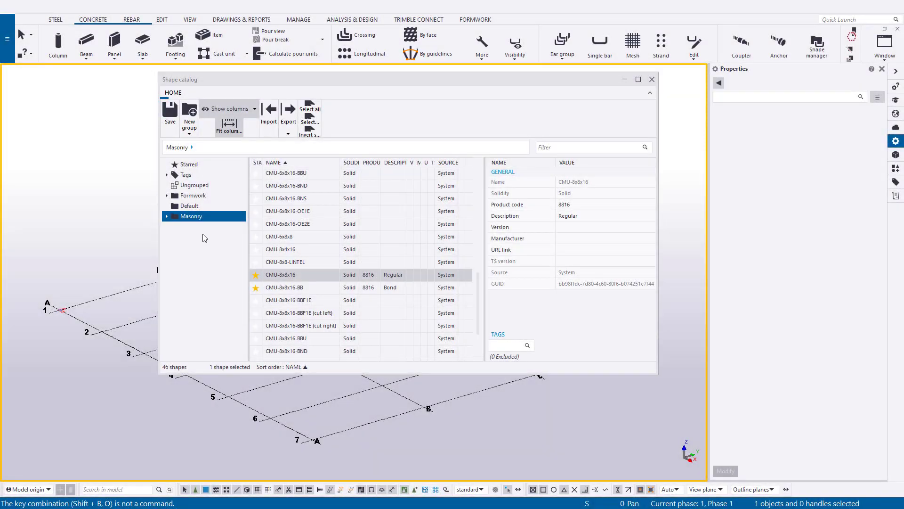
Save the shape catalog again, close its window and bring up the File menu.
click(170, 113)
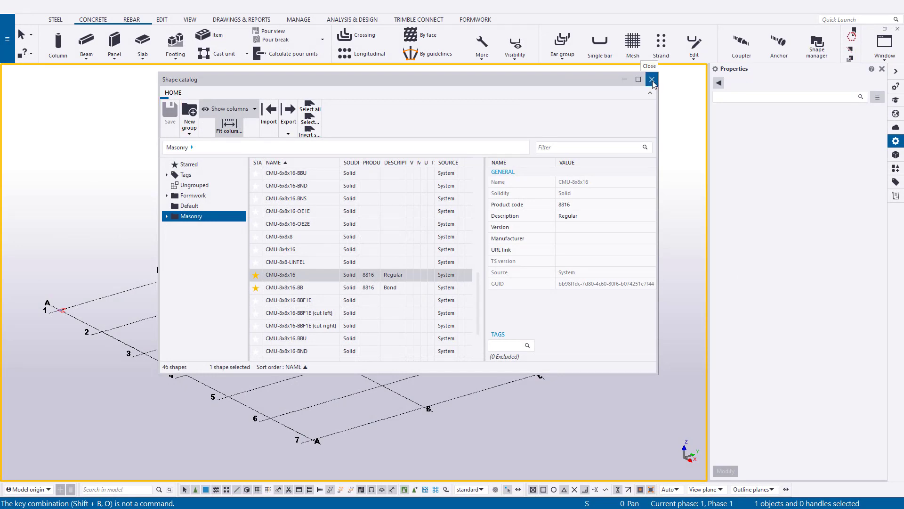
click(652, 81)
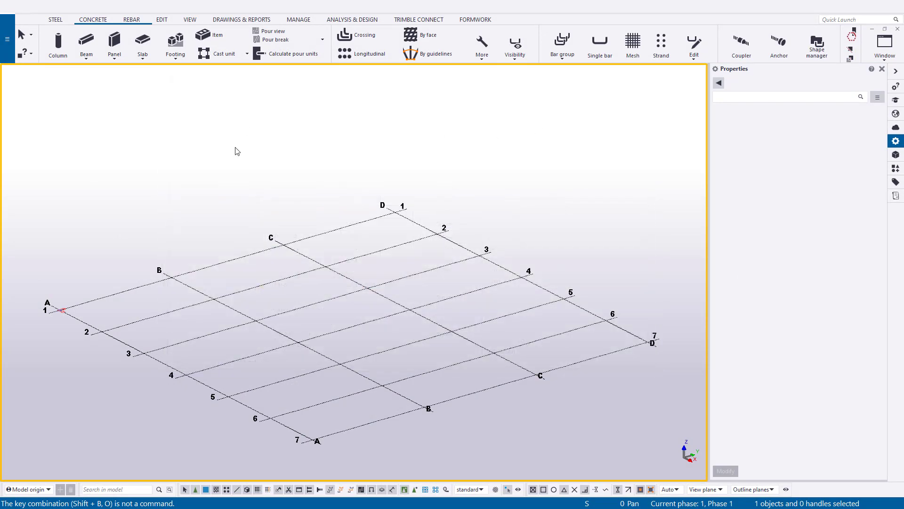
click(8, 53)
Cut ShapeCatalog.Groups.User.ryapa.xml from the model folder, sorted newest first.
click(60, 133)
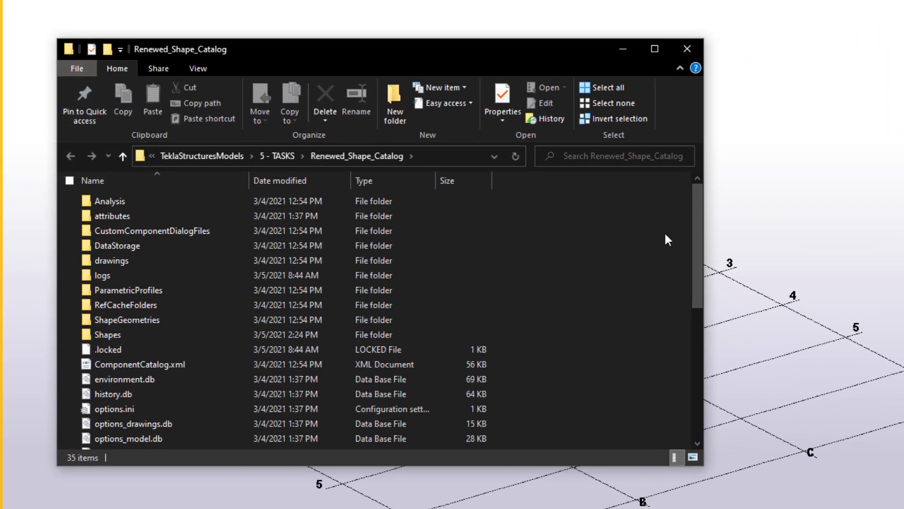
click(323, 186)
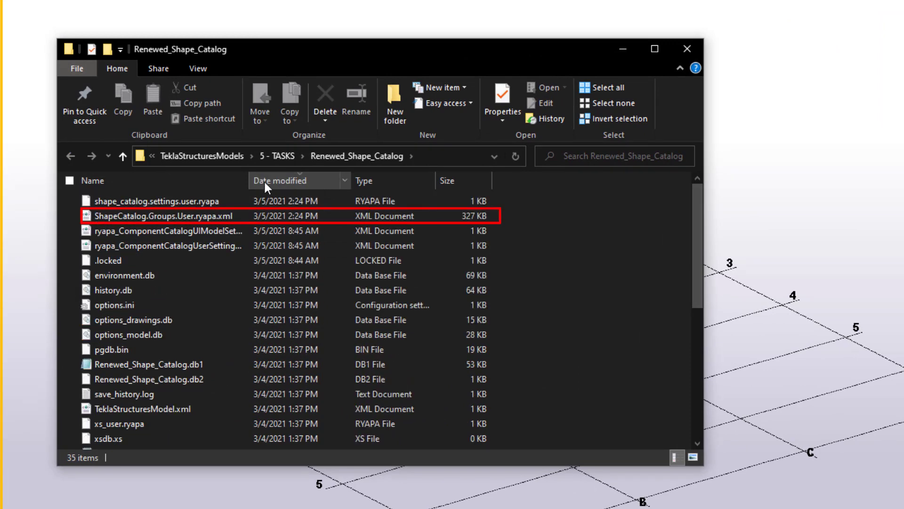
click(204, 218)
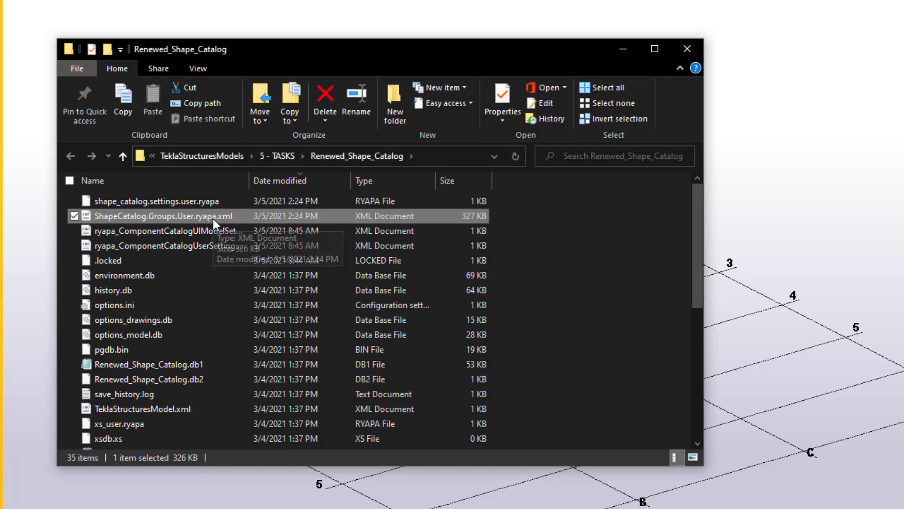
right_click(214, 217)
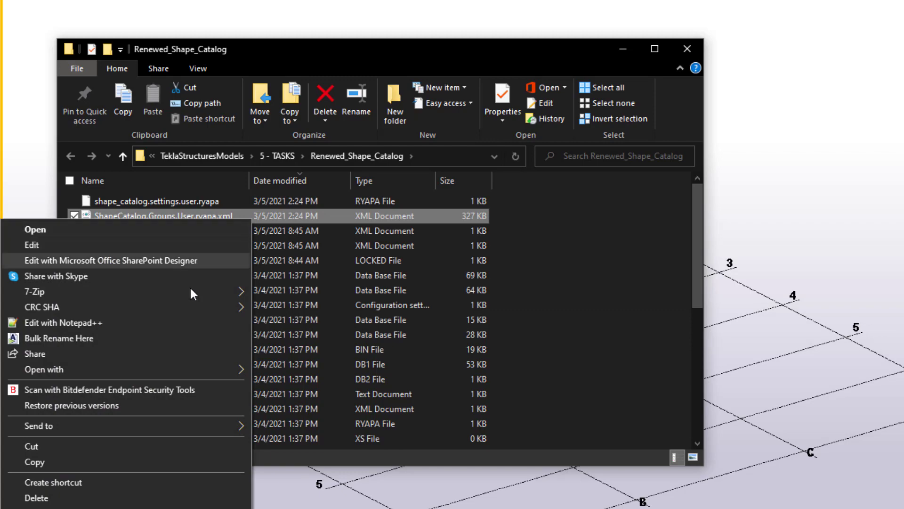
click(164, 446)
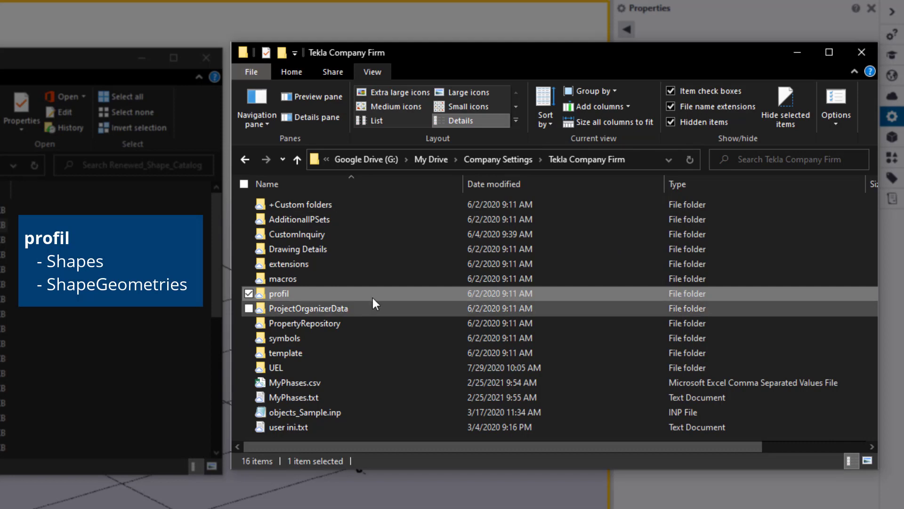
Open the company profil folder and select its Shapes subfolder.
click(332, 293)
key(Escape)
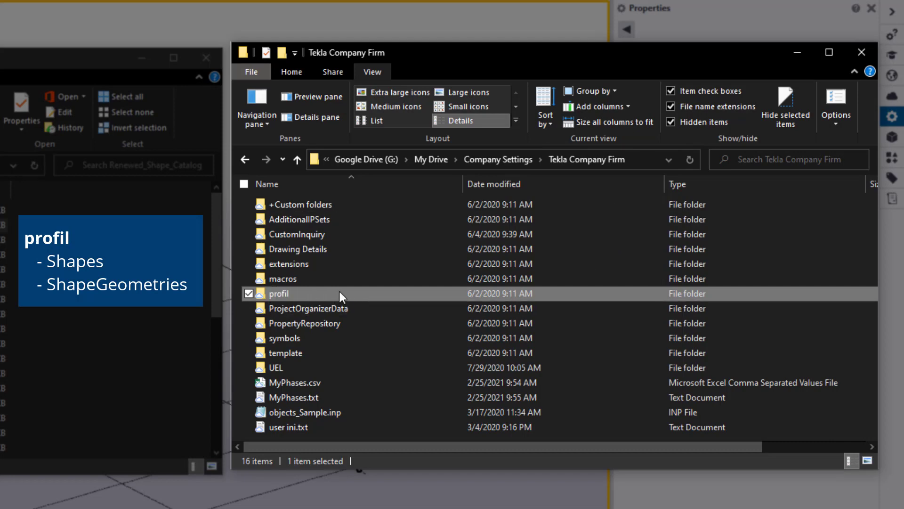
double_click(337, 292)
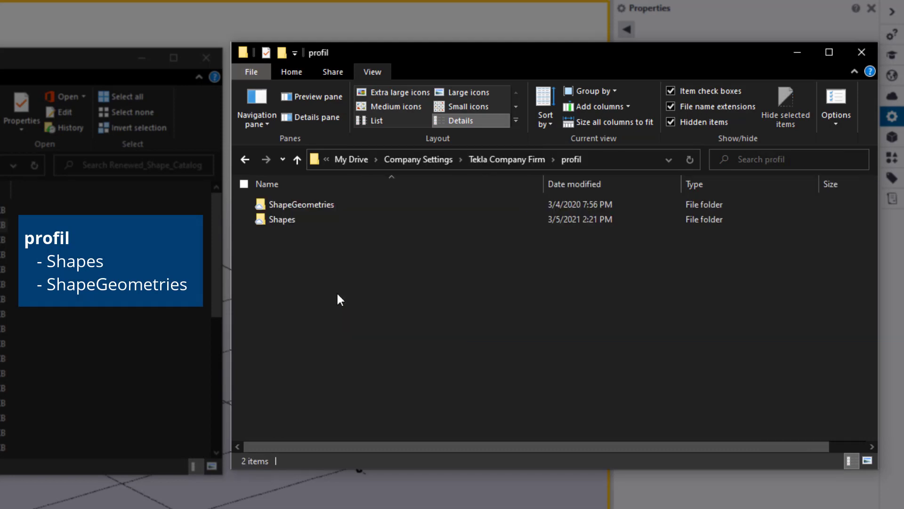
click(366, 219)
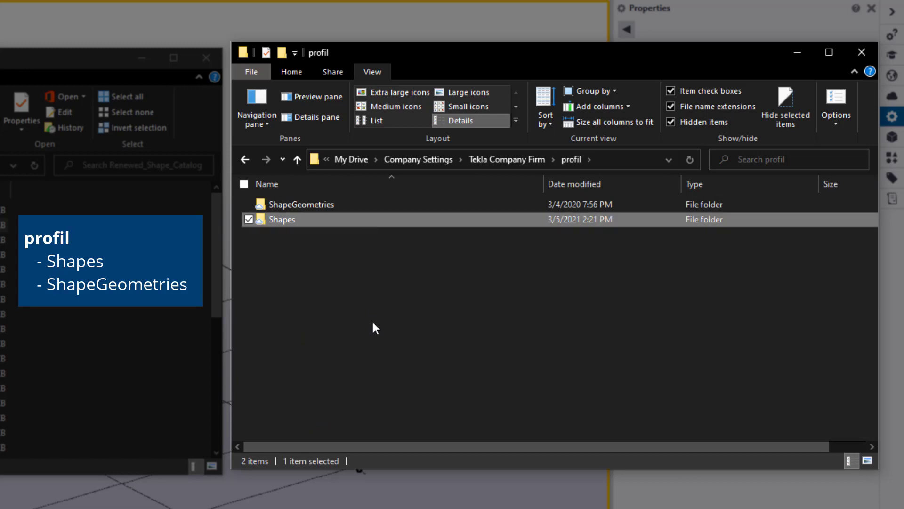
click(361, 206)
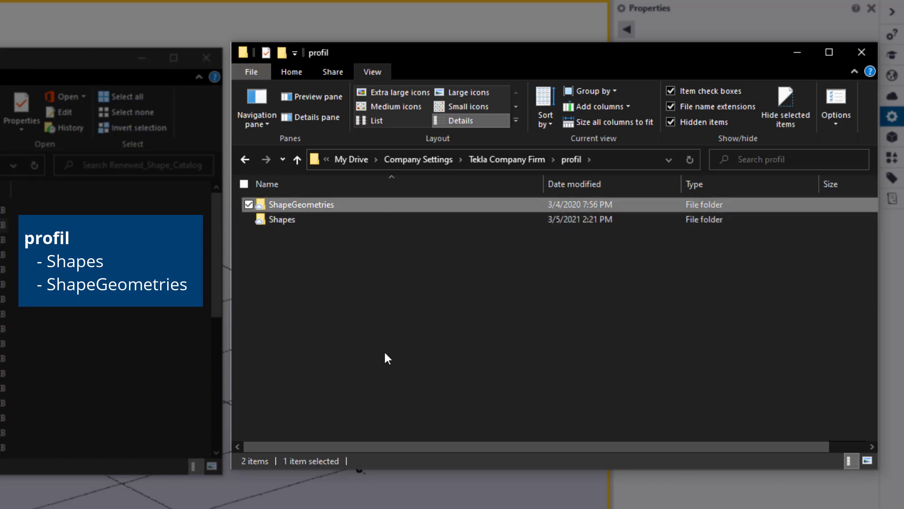
click(302, 221)
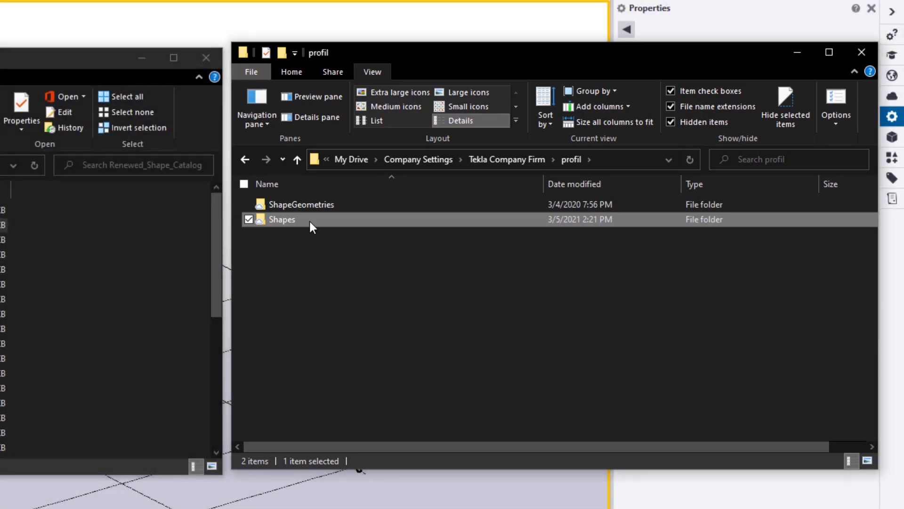
Paste the copied group file into the empty profil Shapes folder.
double_click(309, 222)
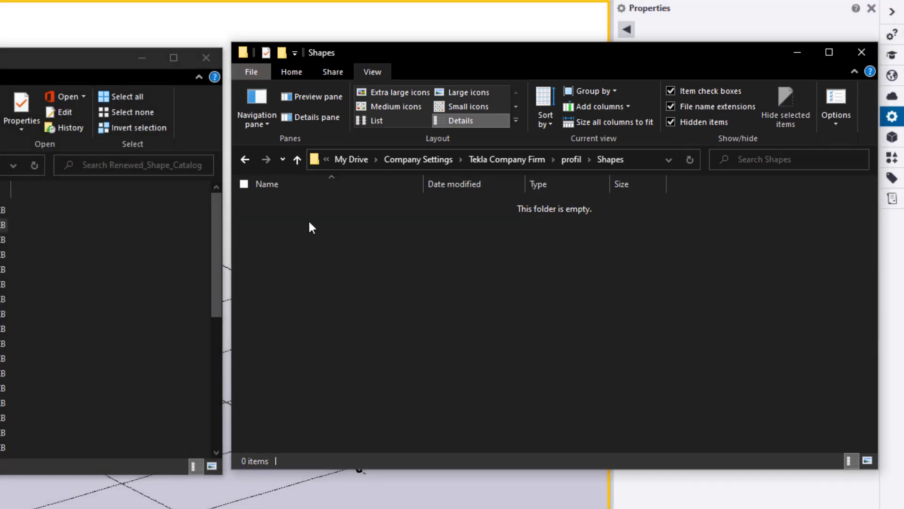
right_click(308, 237)
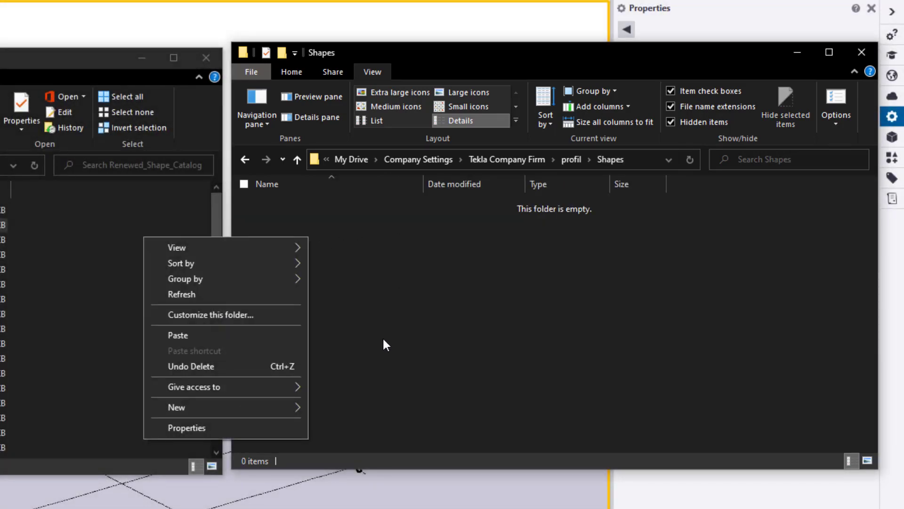
click(267, 334)
Rename the group file to Company.ShapeCatalog.Groups.xml, replacing the User.ryapa part.
click(329, 206)
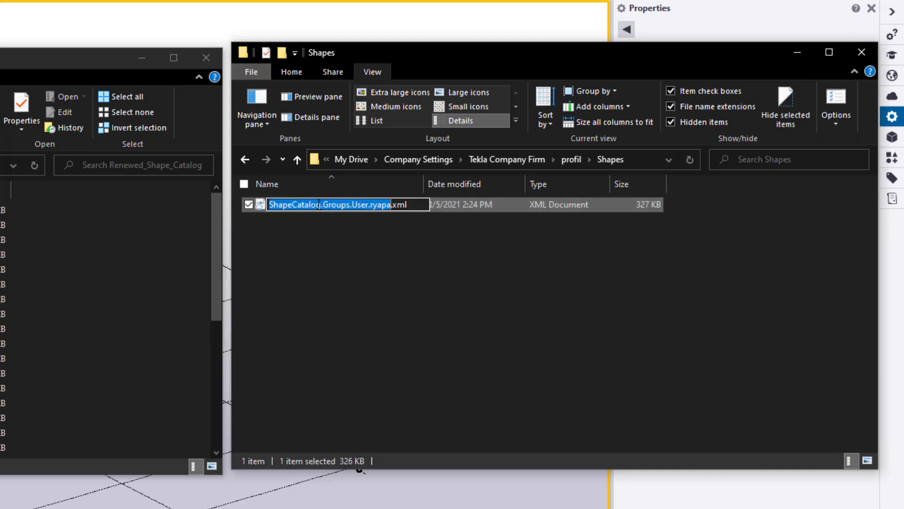
click(288, 204)
drag(350, 205, 391, 205)
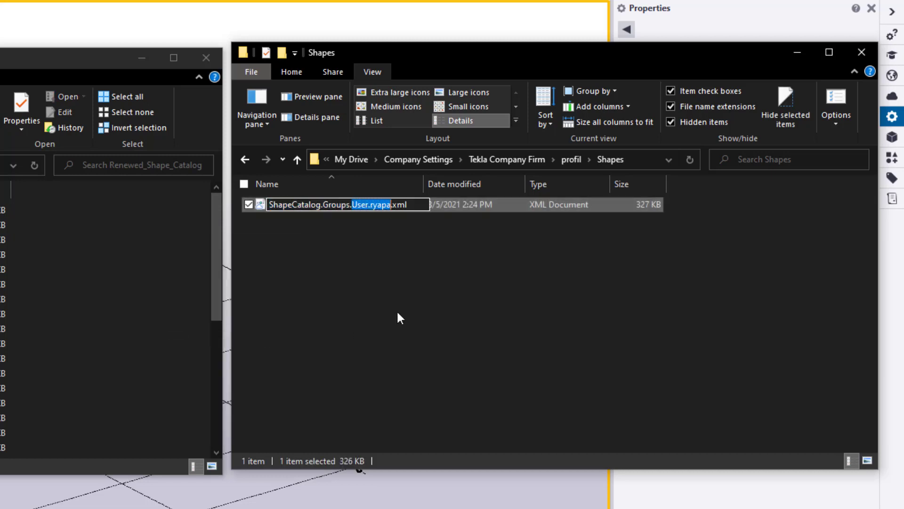
key(Delete)
key(Delete)
click(270, 205)
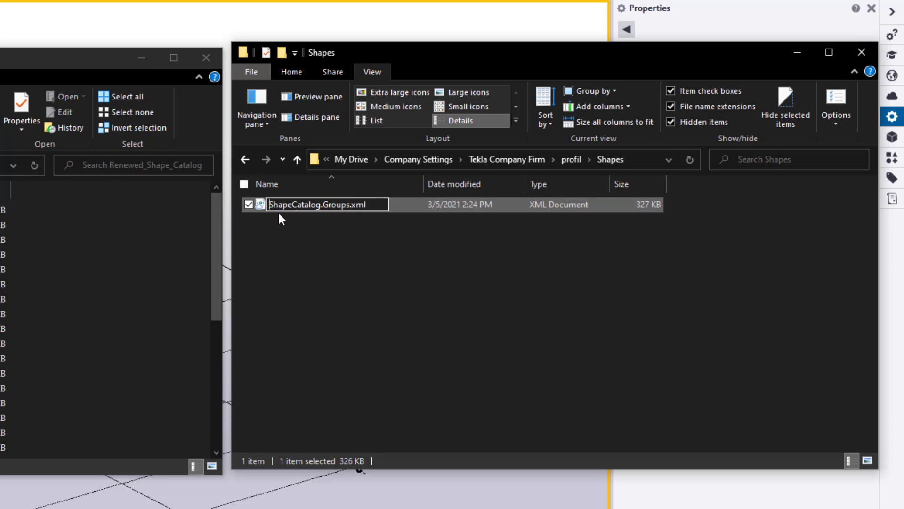
text(Company.)
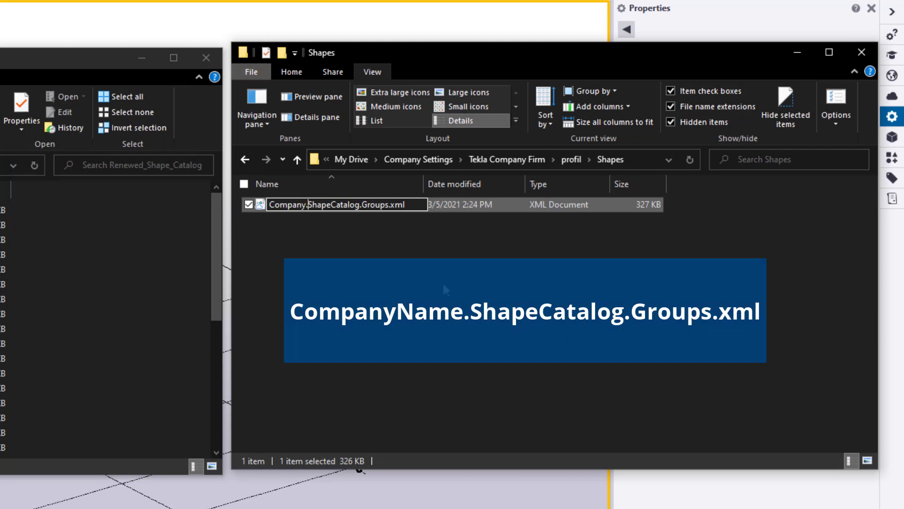
key(Return)
click(438, 281)
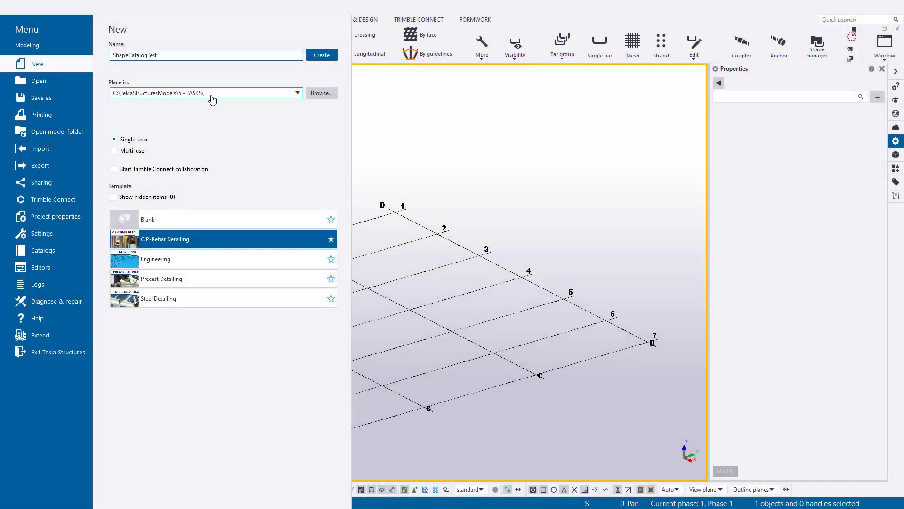
Create model ShapeCatalogTest in C:\TeklaStructuresModels\ with the 3d view visible.
click(297, 93)
click(156, 113)
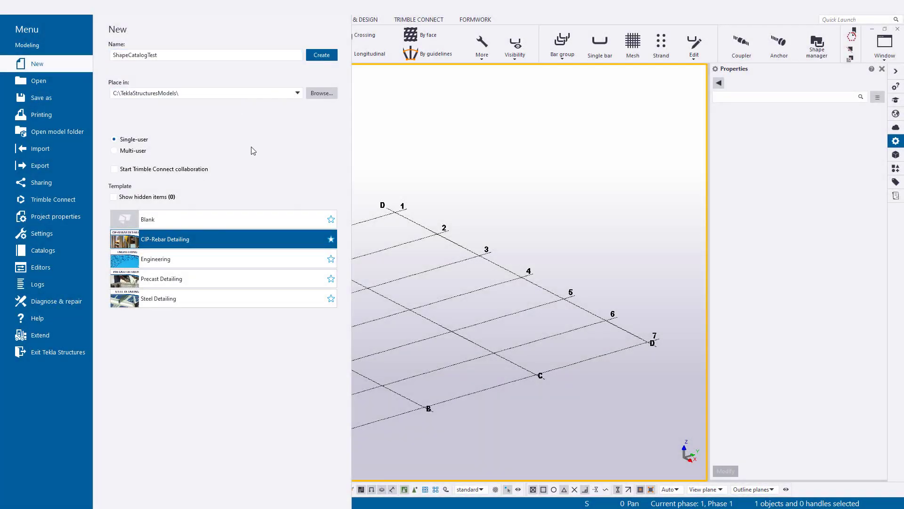
click(322, 55)
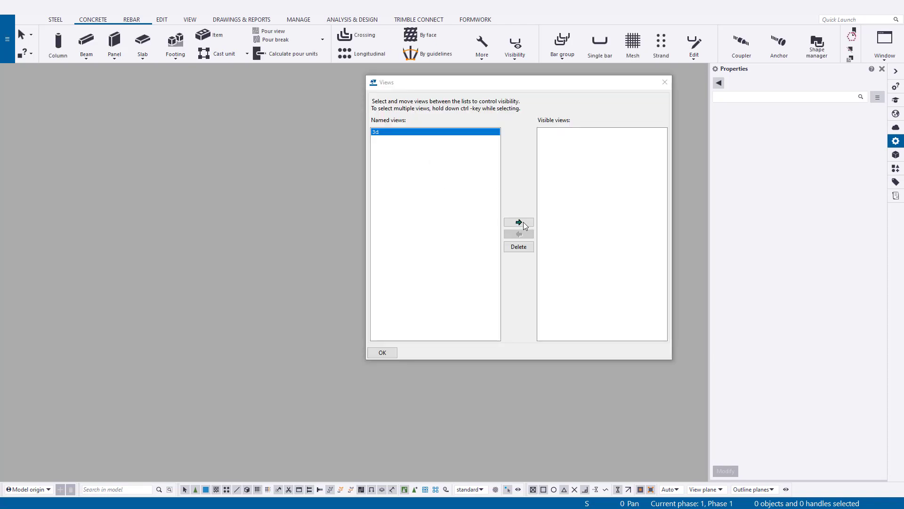
click(524, 225)
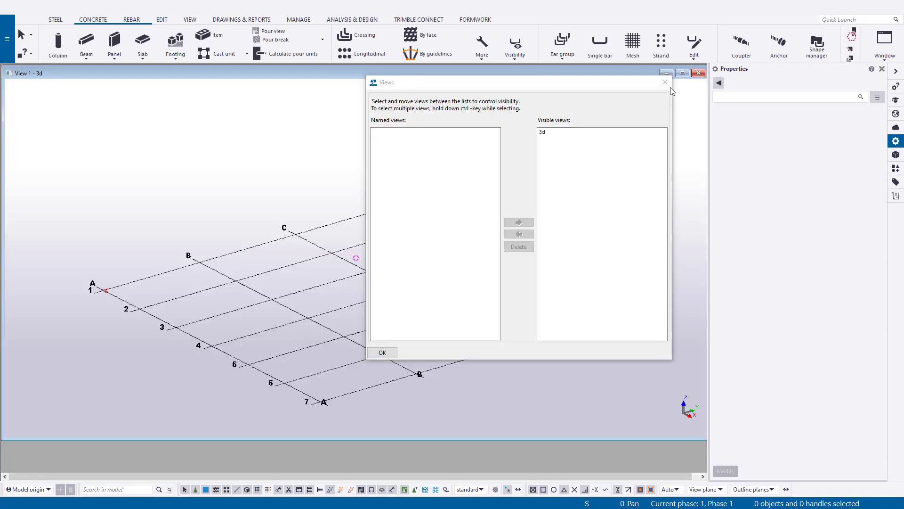
click(668, 84)
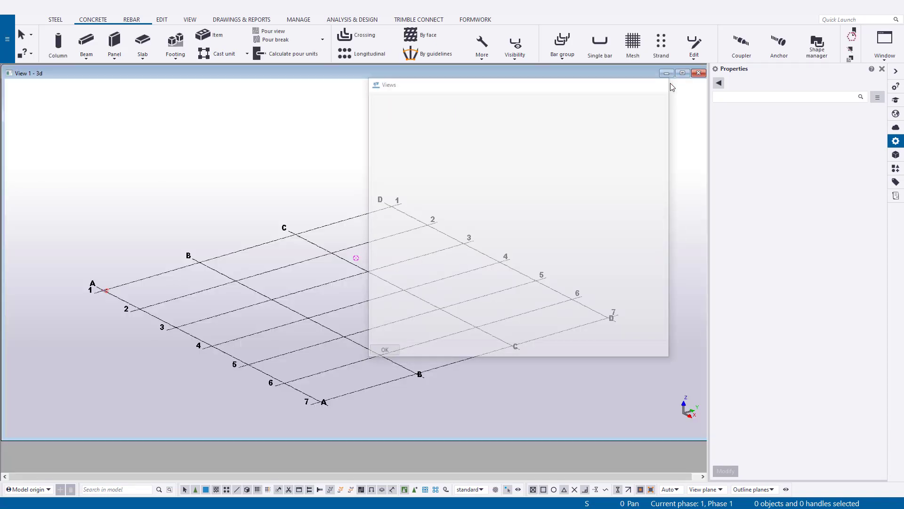
click(7, 38)
In the Shape catalog, expand Formwork and Masonry and view Legacy's 52 shapes.
click(56, 254)
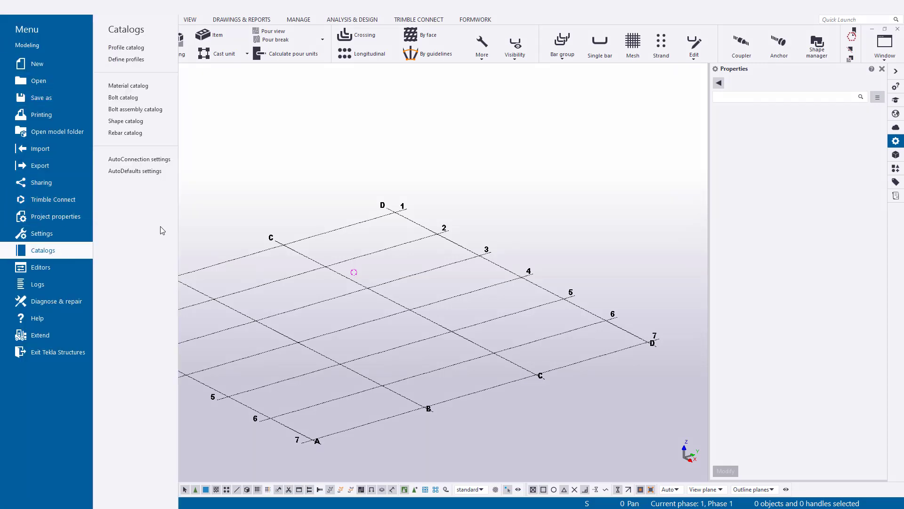
click(149, 121)
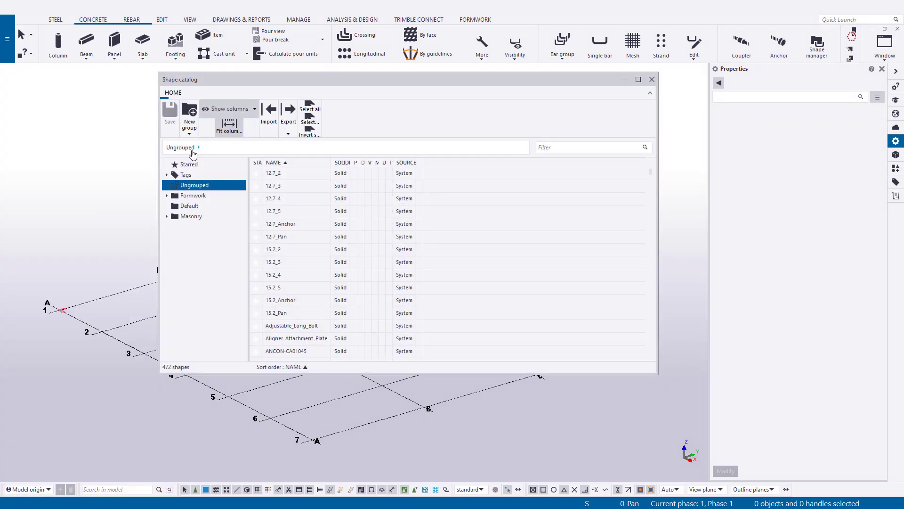
click(167, 195)
click(167, 227)
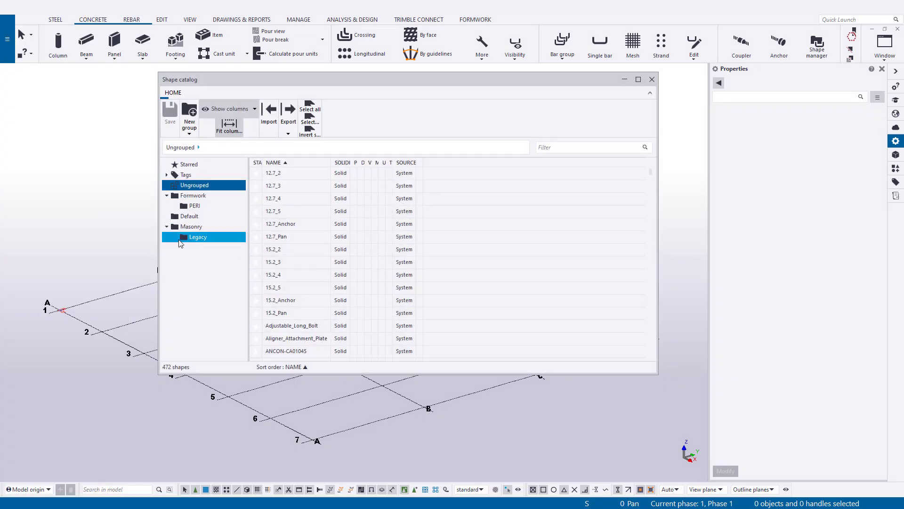
click(197, 240)
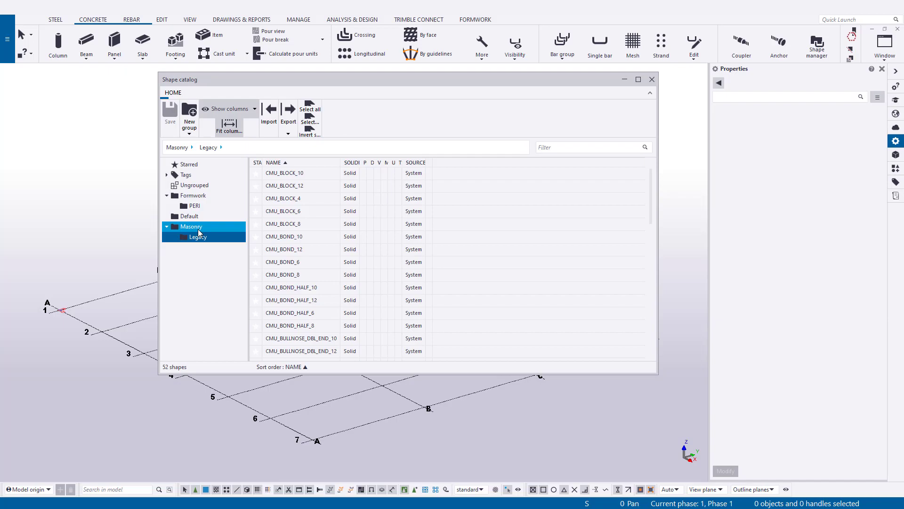